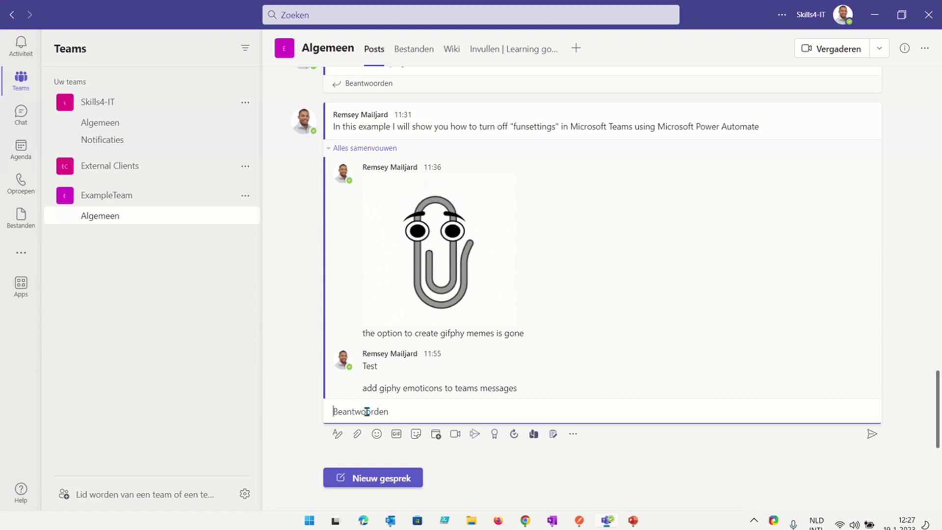
- Reply 'Hi' in the ExampleTeam Algemeen thread and follow it with a Clippy sticker
text(Hi)
key(Return)
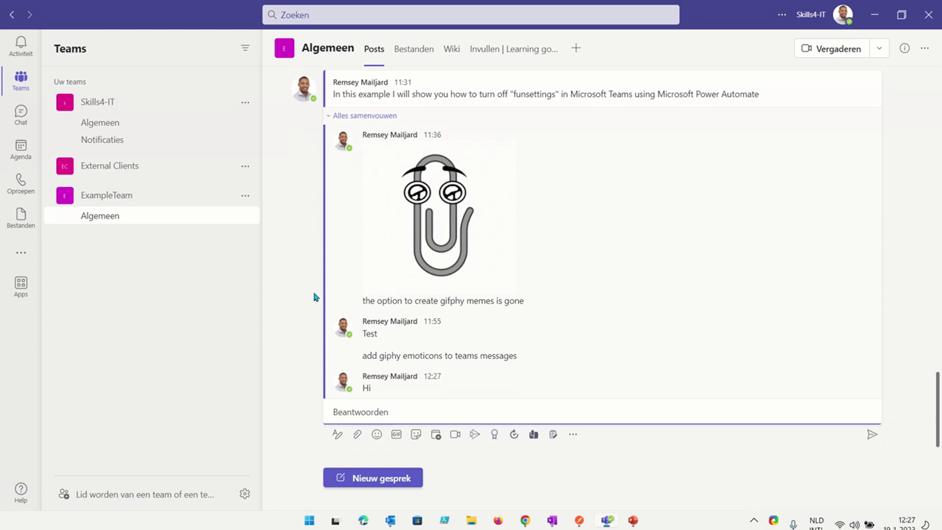
click(416, 434)
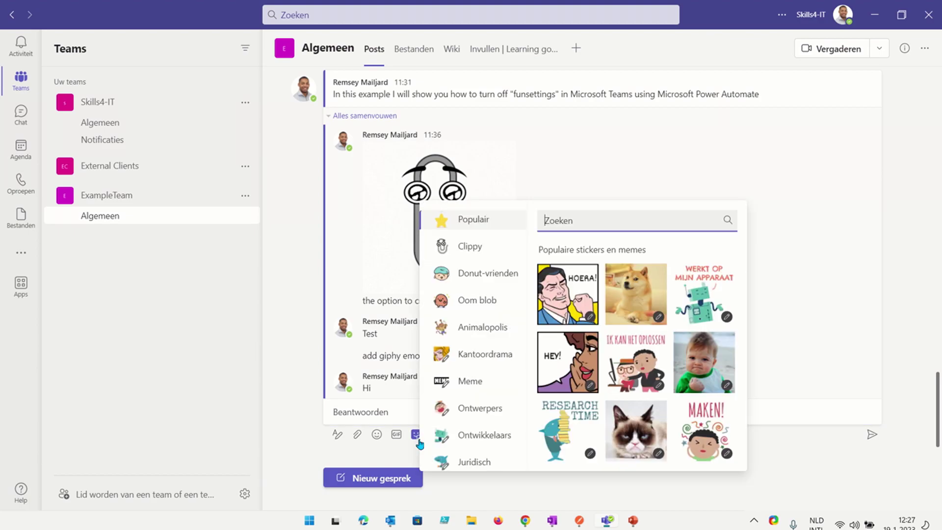
click(491, 246)
click(611, 252)
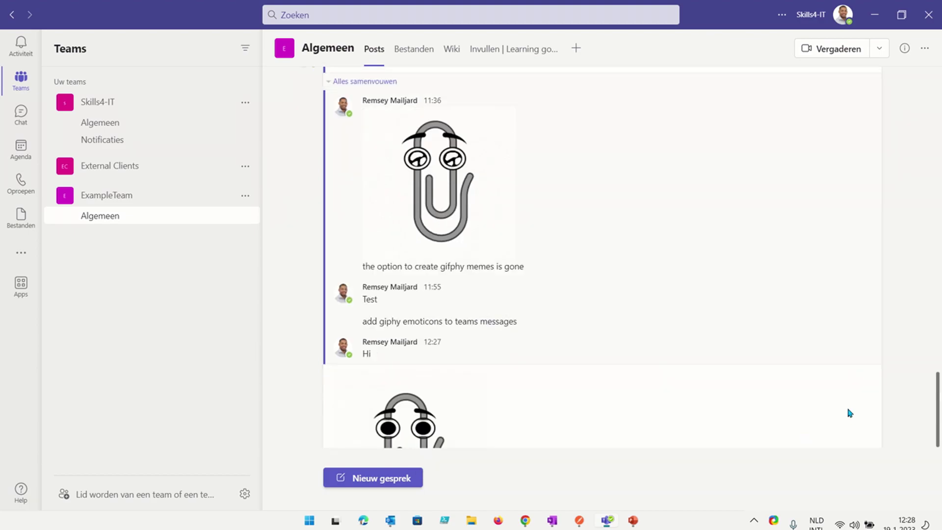
mouse_move(525, 307)
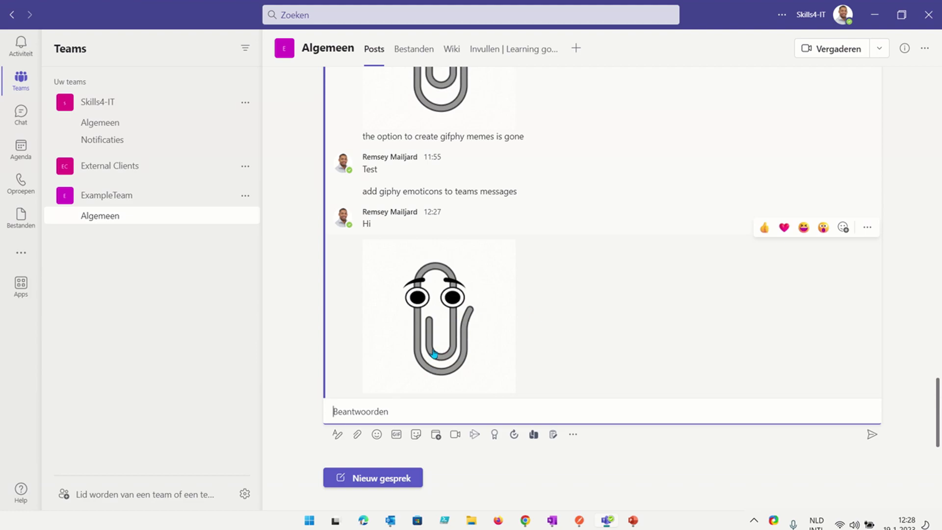
click(525, 520)
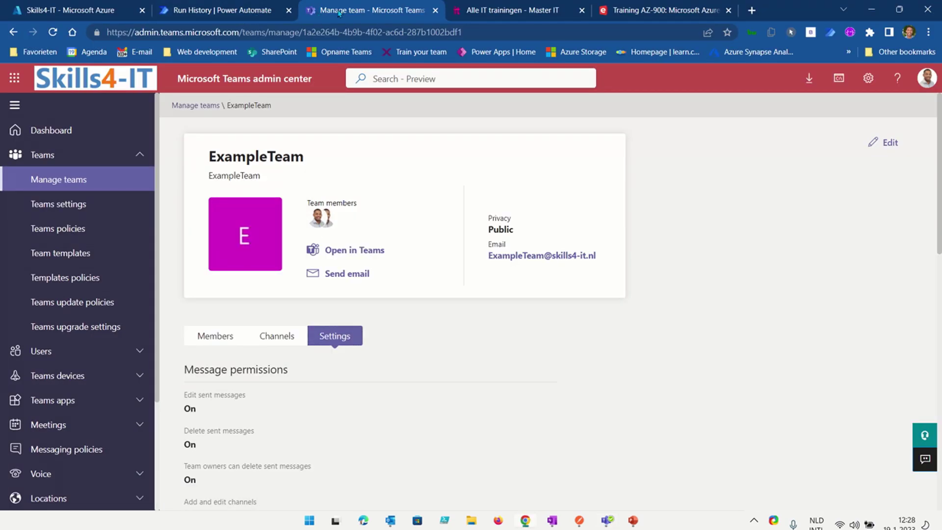
scroll(598, 279, down, 6)
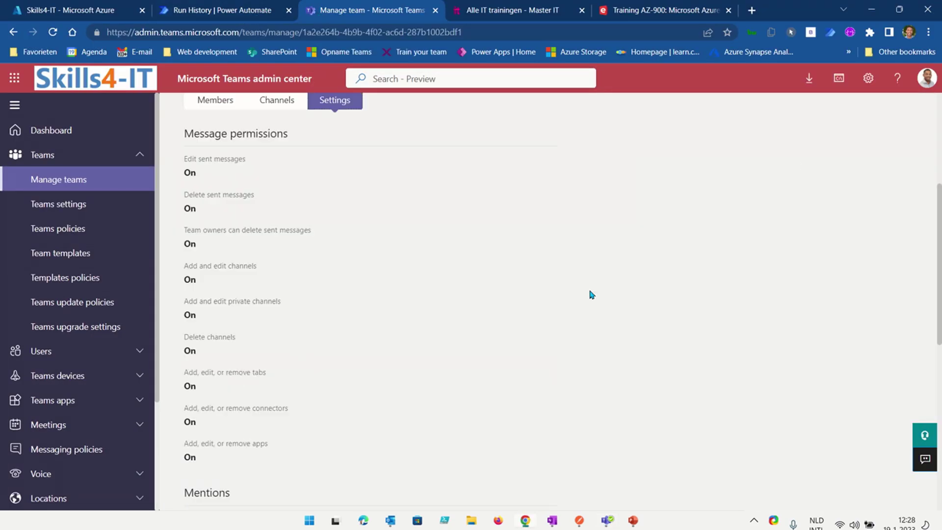
scroll(264, 340, down, 7)
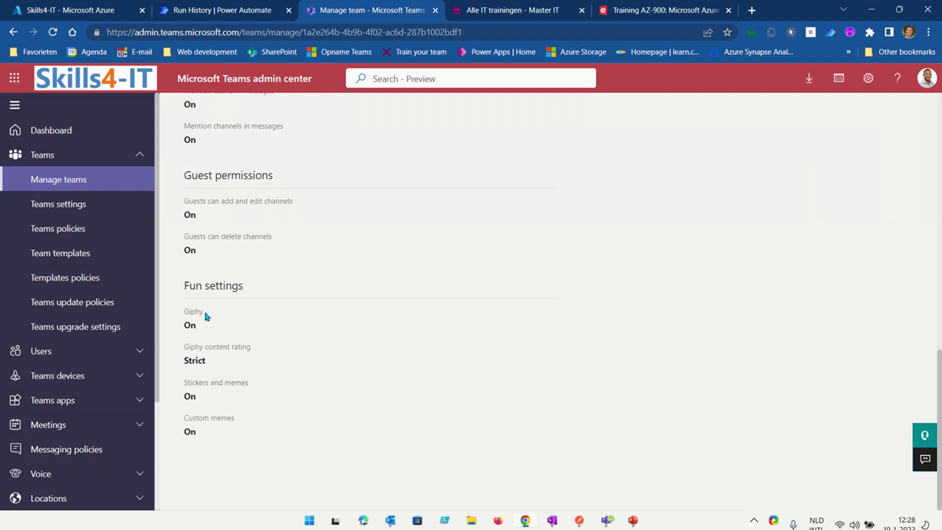
scroll(786, 332, up, 12)
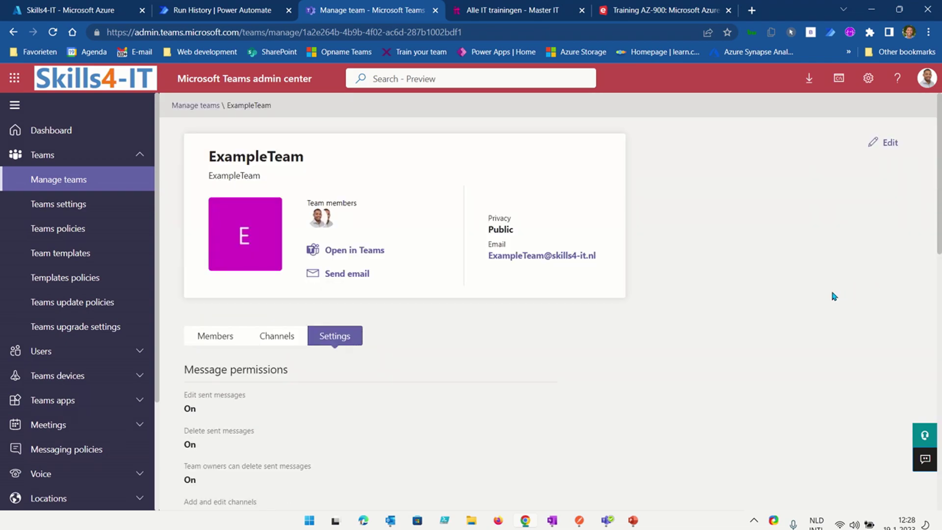
click(891, 146)
scroll(802, 172, down, 2)
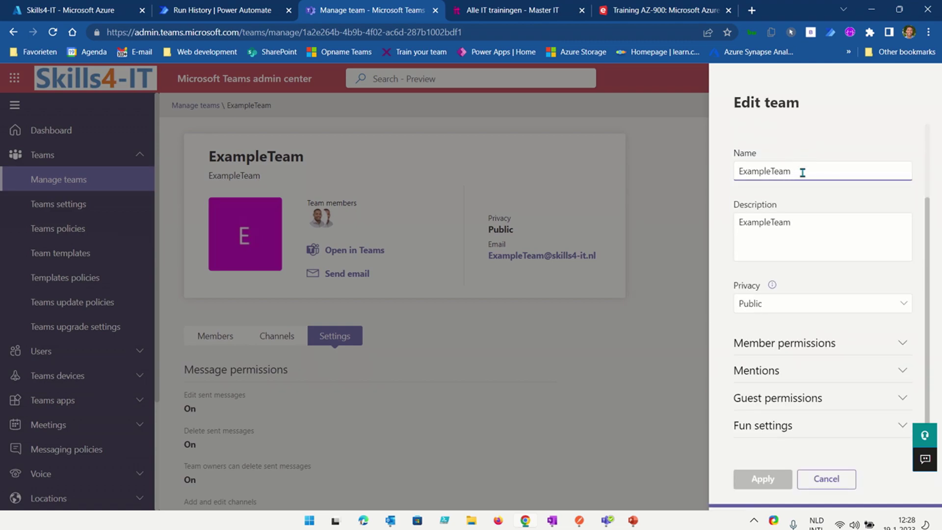
click(793, 426)
scroll(795, 423, down, 3)
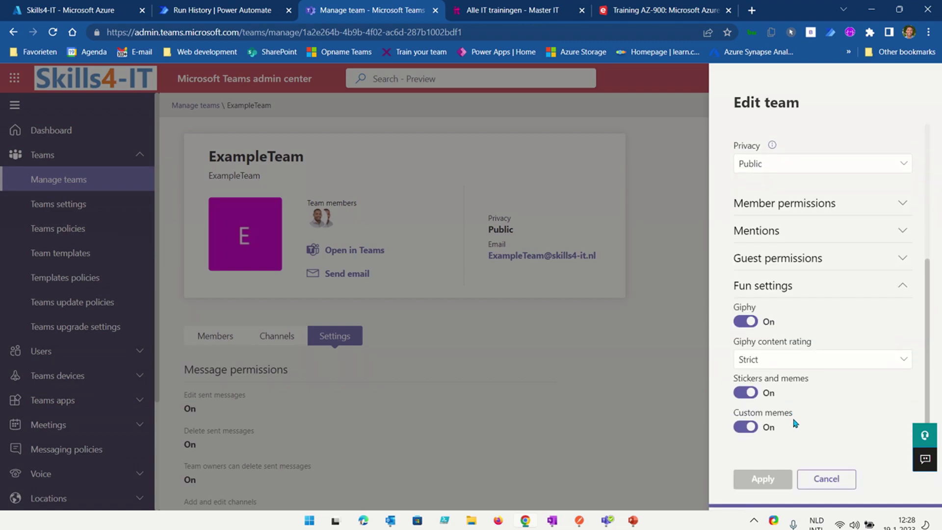
click(798, 272)
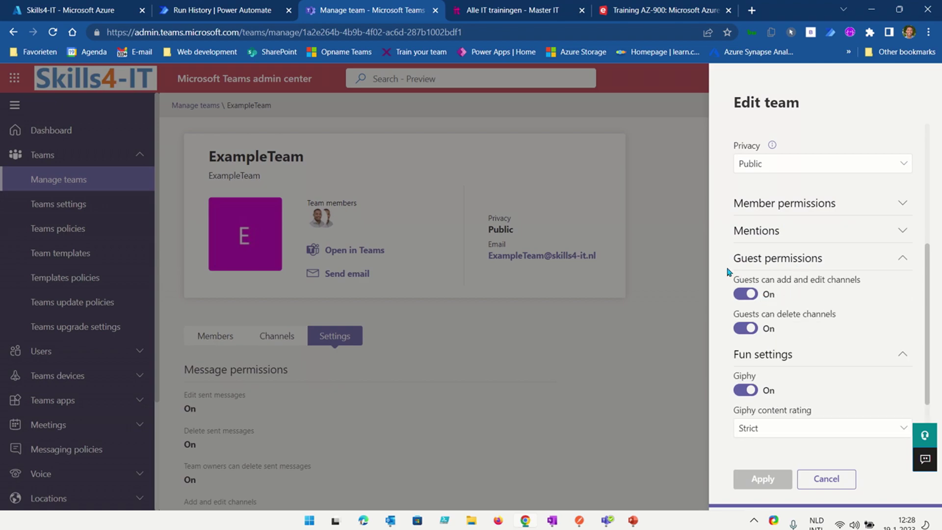
click(894, 263)
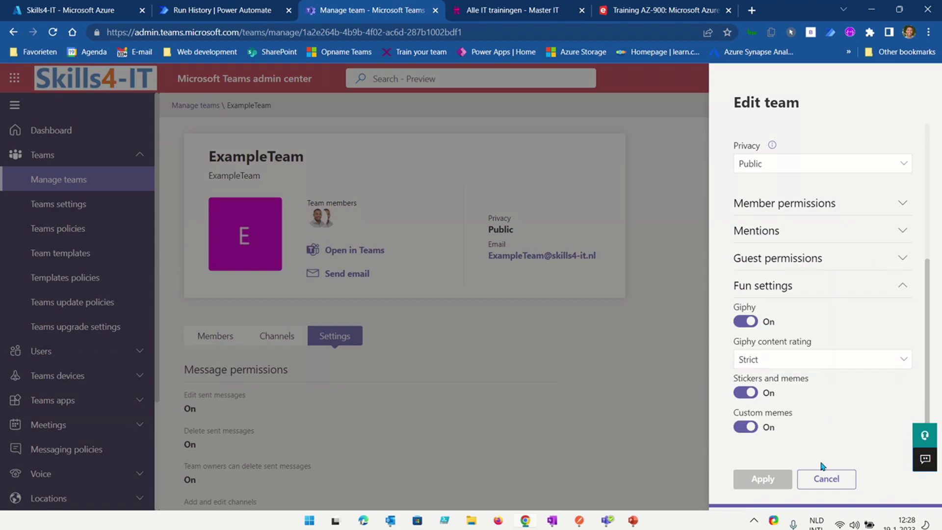
click(826, 478)
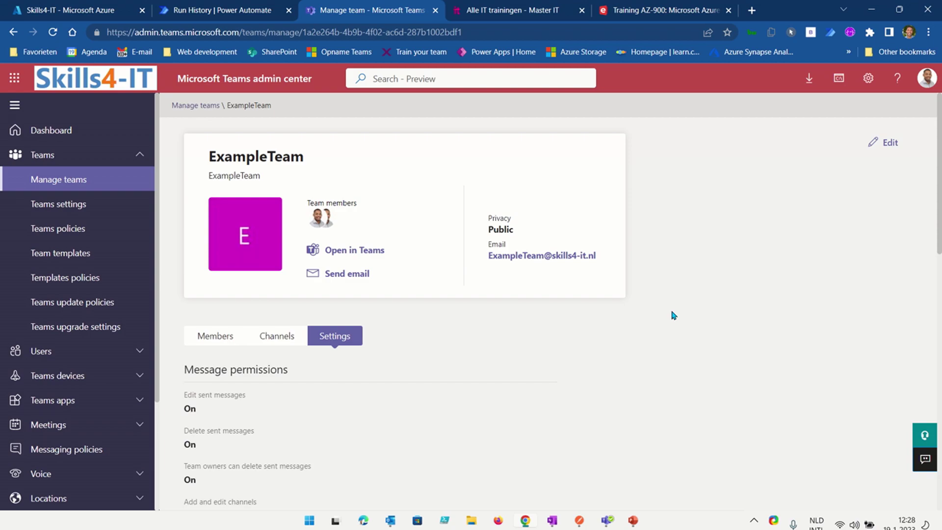
- Register a single-tenant app named ManageMicrosoftTeamsSettingsUsingPowerAutomate
click(123, 18)
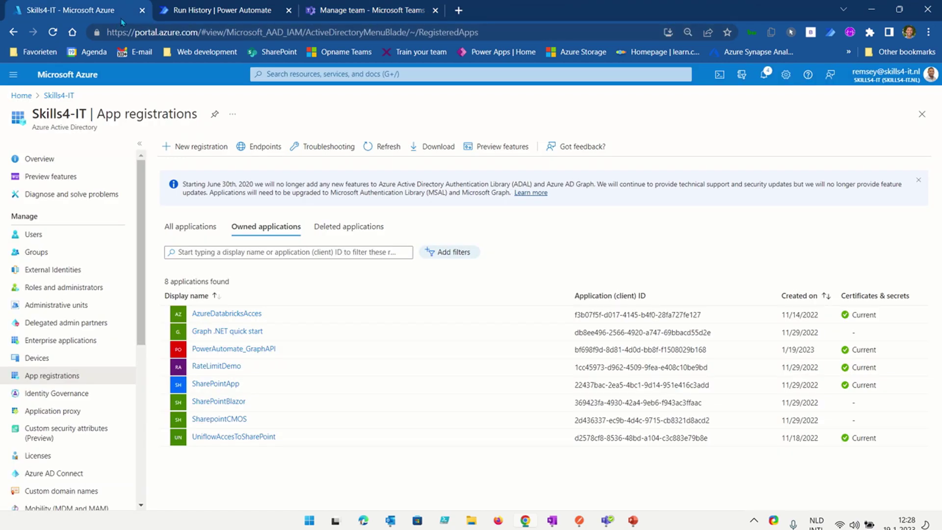
click(210, 147)
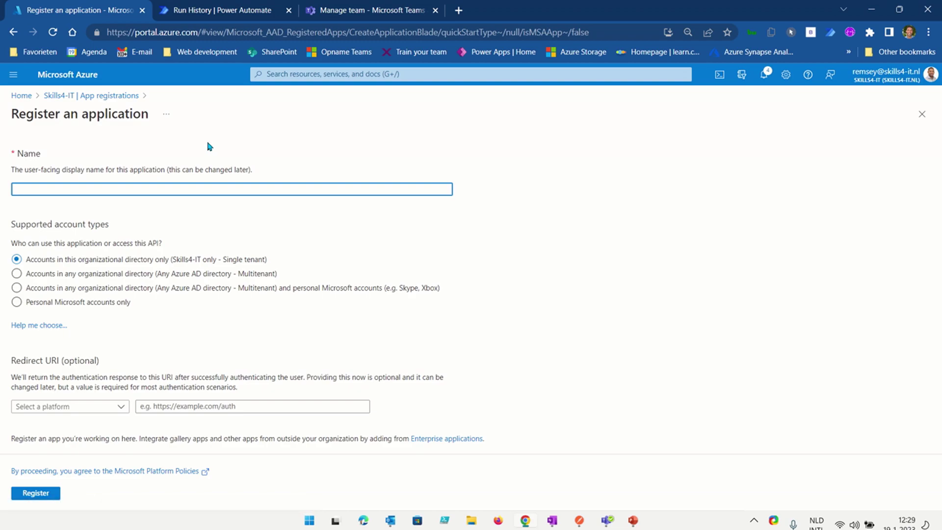
text(ManageMicrosoftTeamsSettingsUsingPowerAutomate)
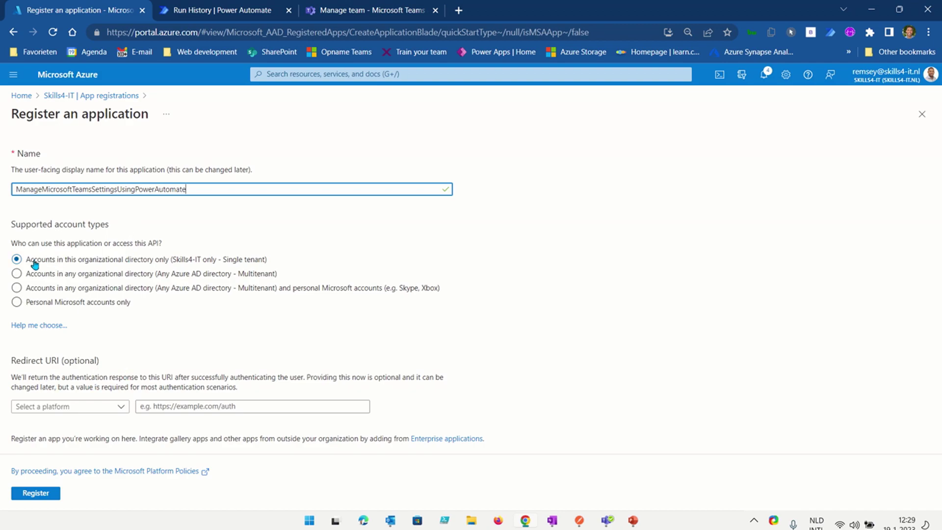
click(167, 288)
click(30, 493)
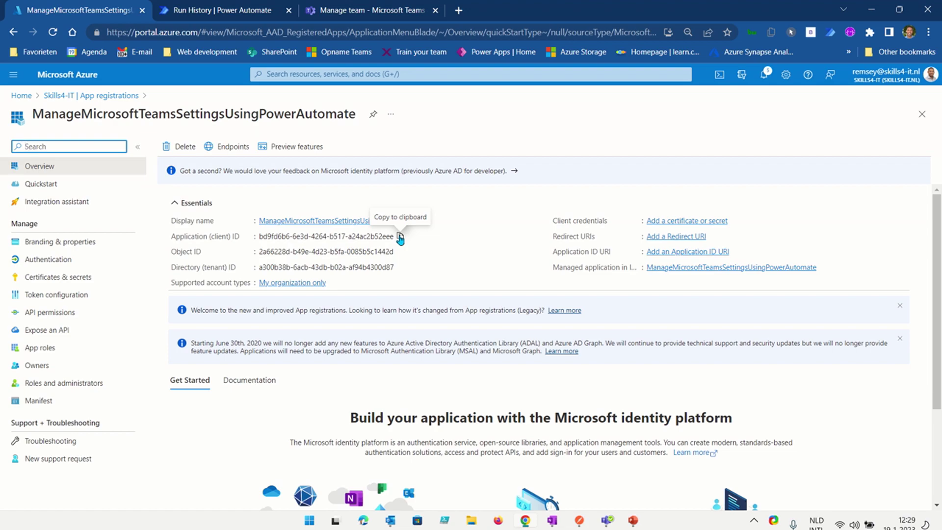
- Add Microsoft Graph application permissions TeamSettings.Read.All and TeamSettings.ReadWrite.All to the app
click(54, 315)
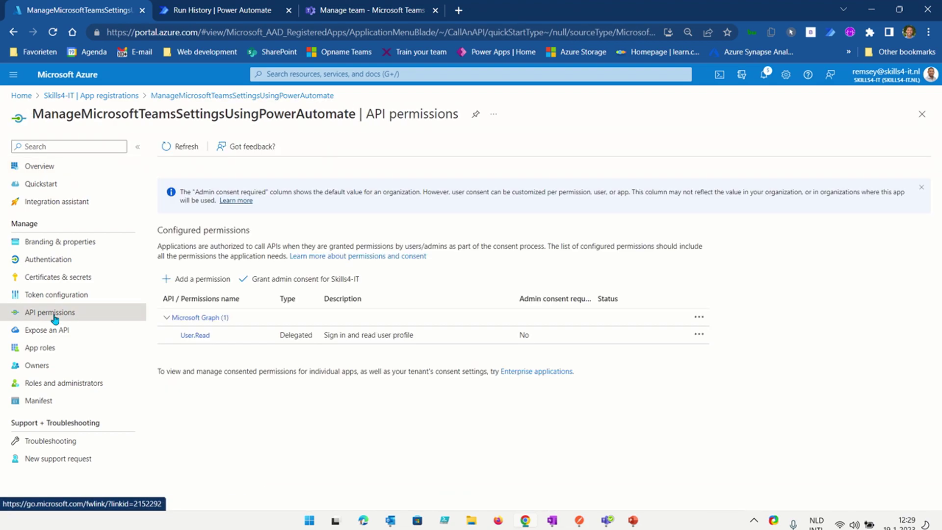
click(215, 286)
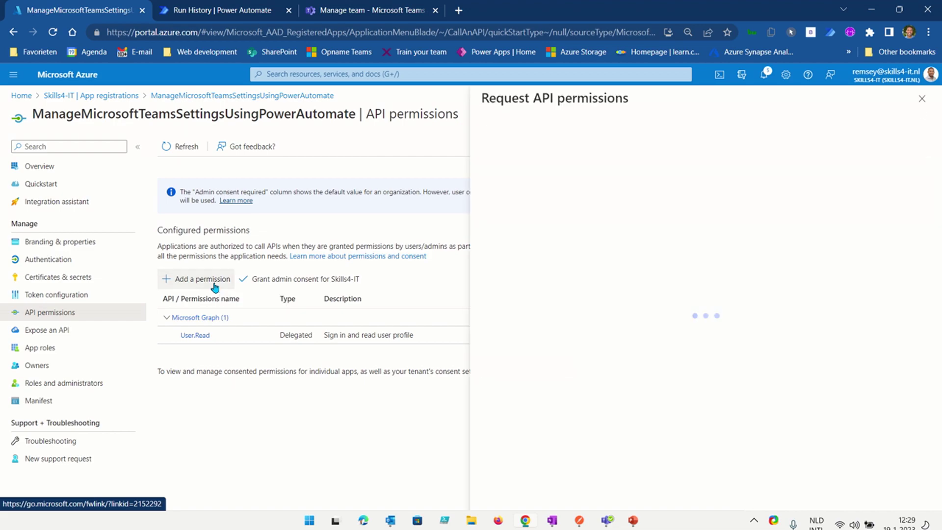
click(520, 235)
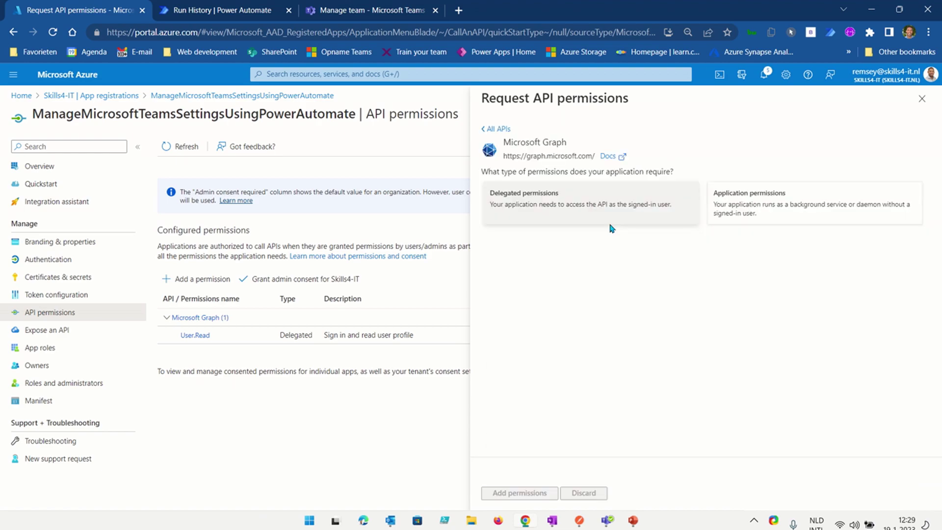
click(787, 212)
click(649, 263)
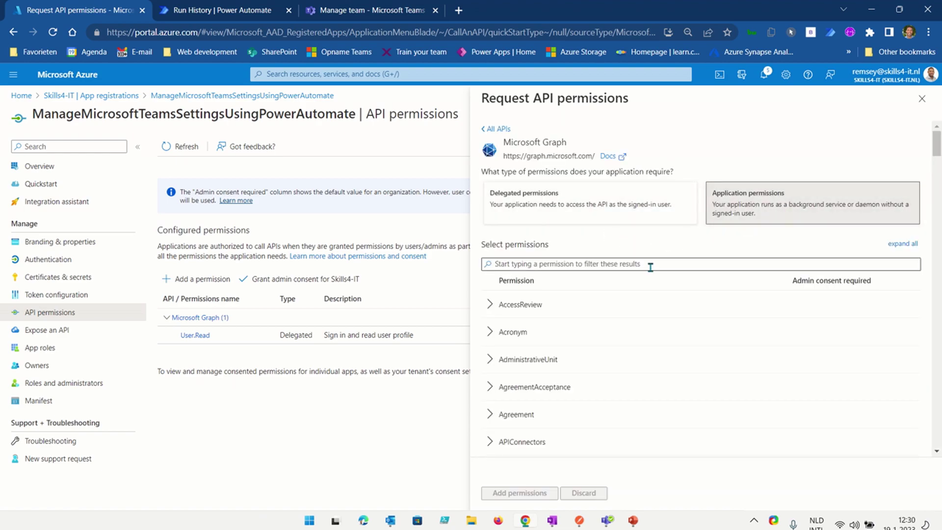
text(Teams)
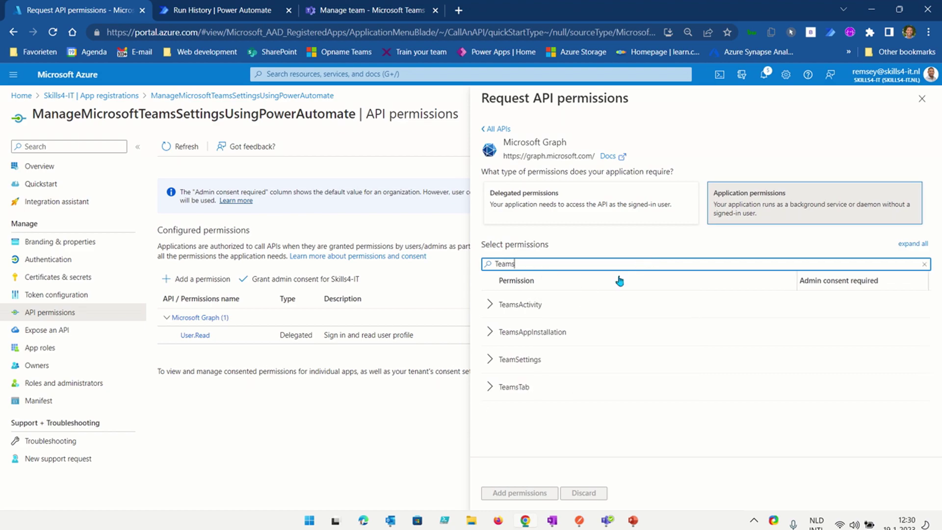
click(490, 361)
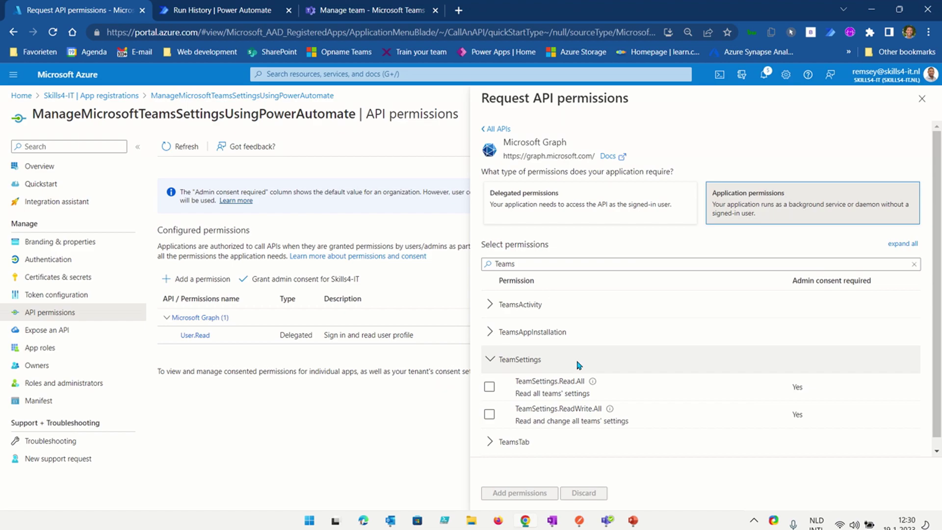
click(490, 415)
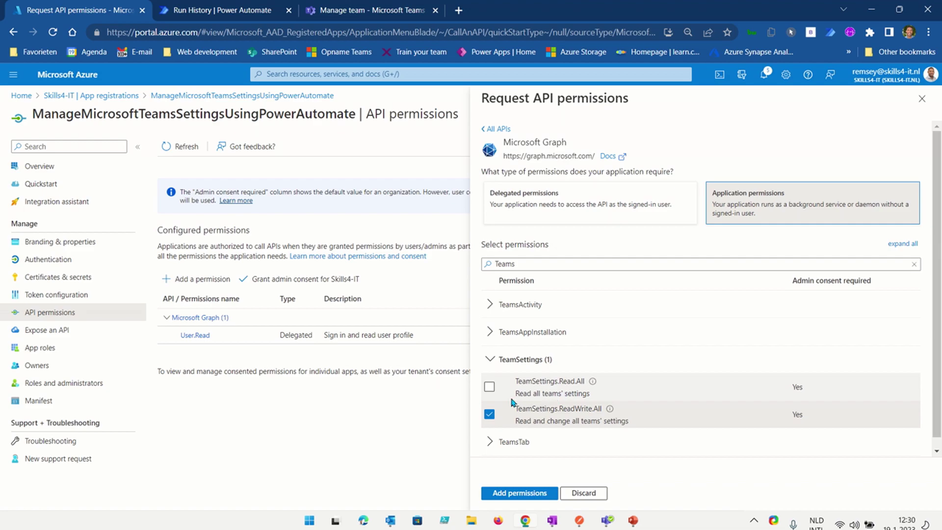
click(488, 386)
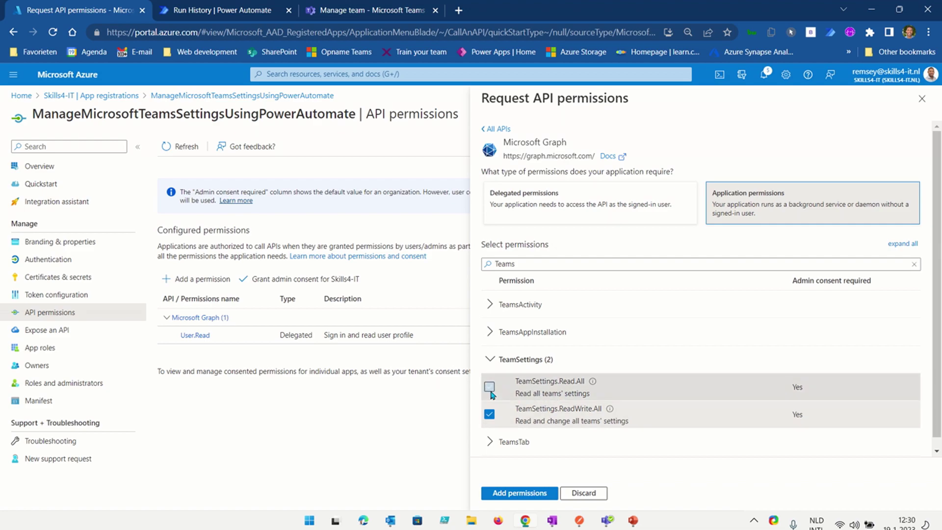
click(520, 494)
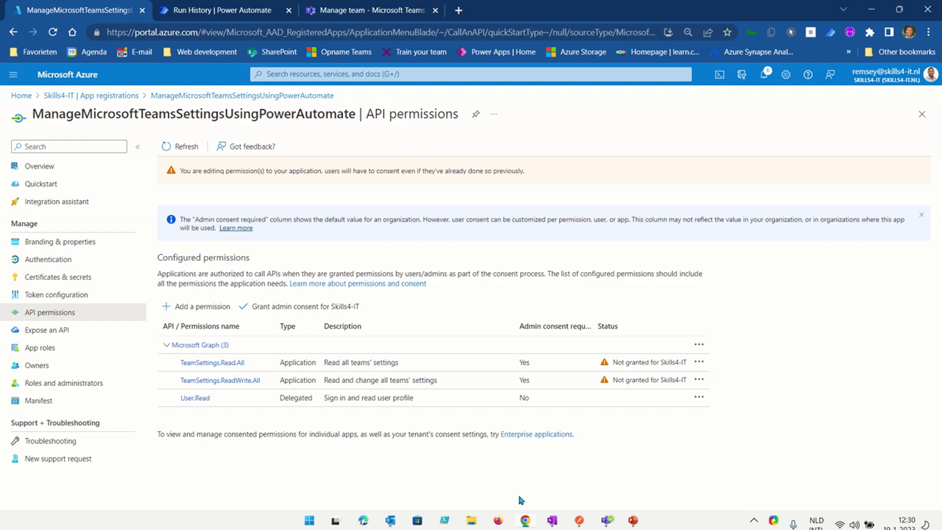
- Grant admin consent for the new TeamSettings permissions
click(327, 310)
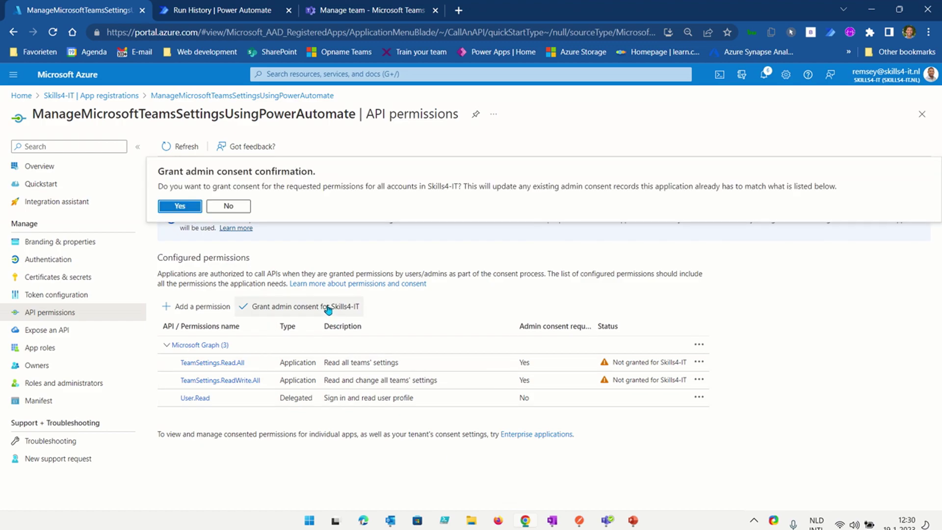
click(176, 209)
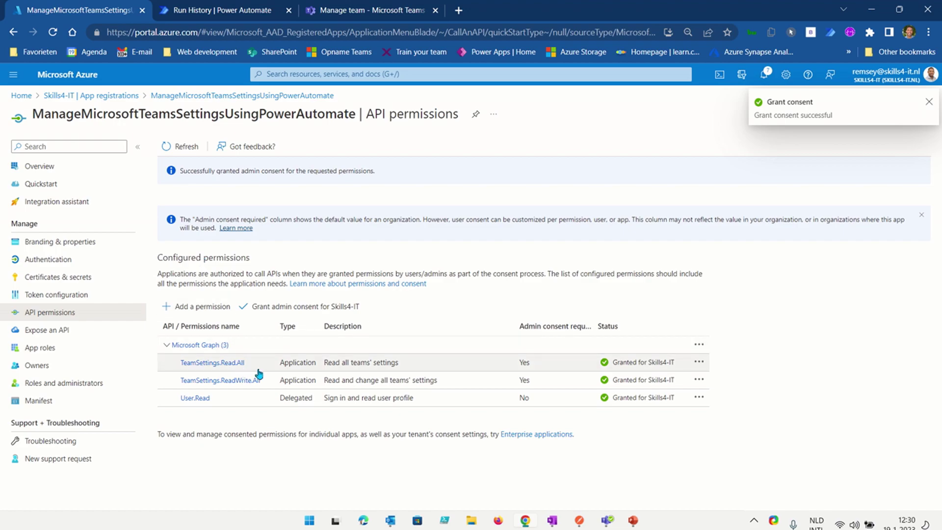
click(67, 277)
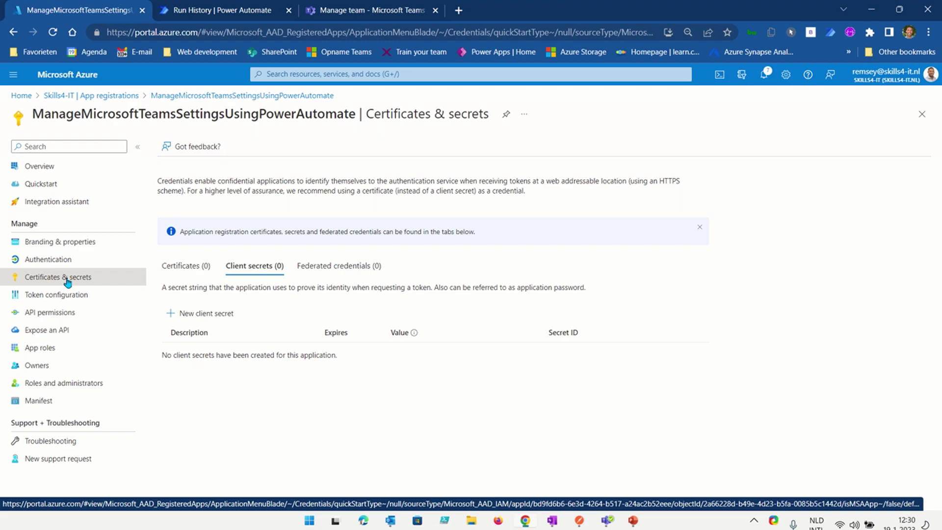
- Create a client secret named secretValue and copy its value
click(222, 313)
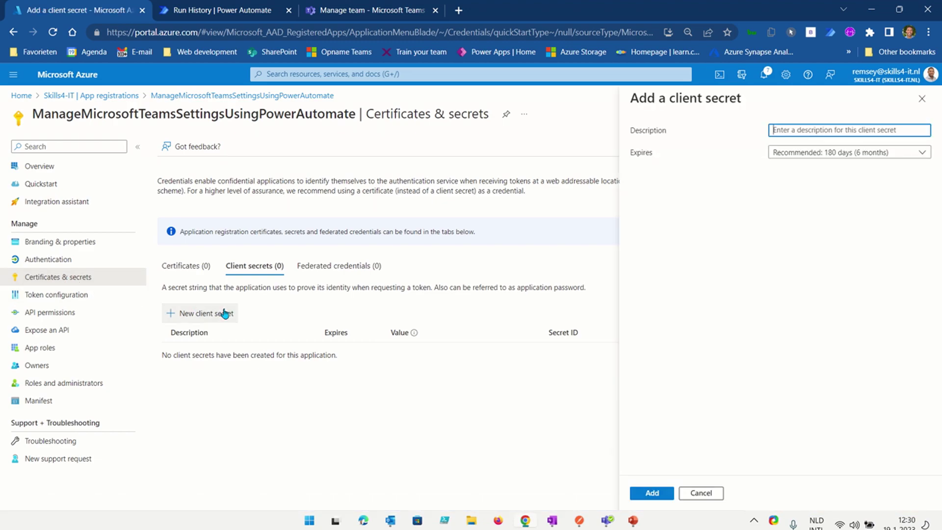
click(812, 130)
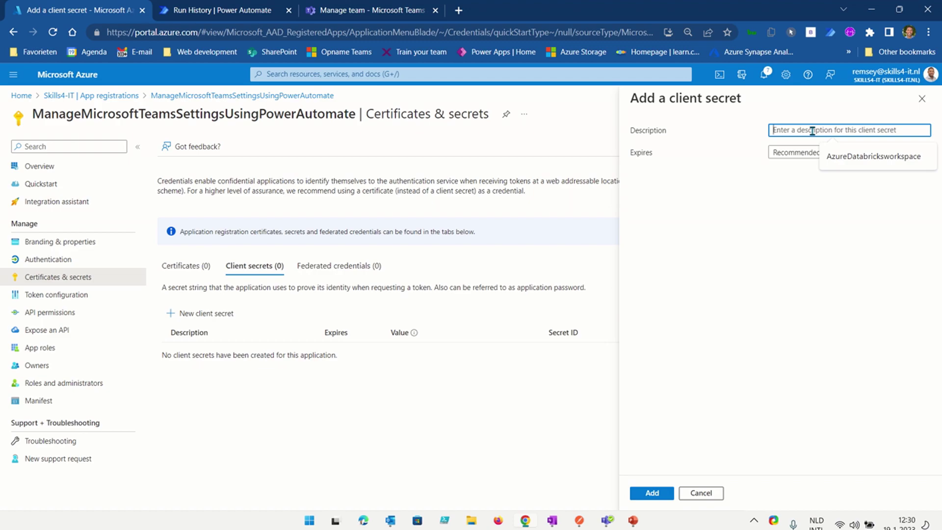
click(795, 129)
text(secretA)
text(alue)
click(840, 154)
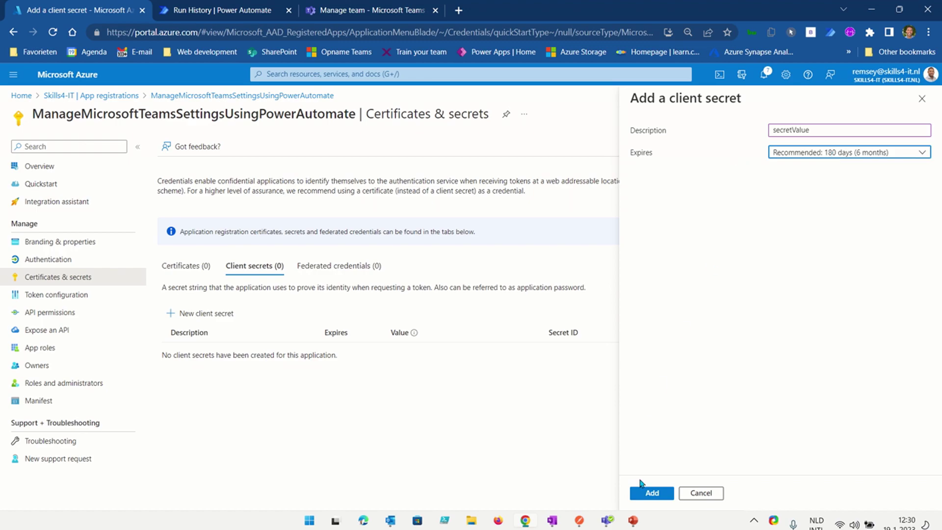
click(648, 493)
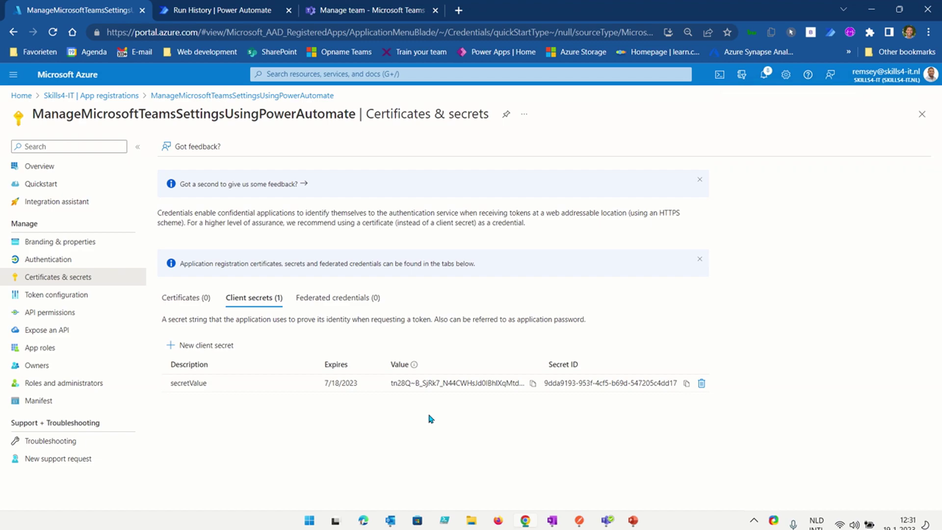
click(532, 387)
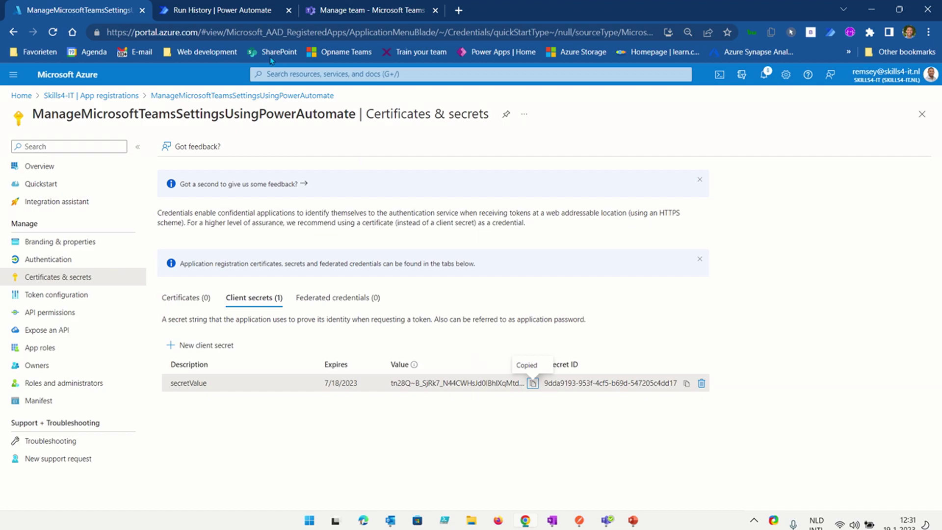
click(230, 20)
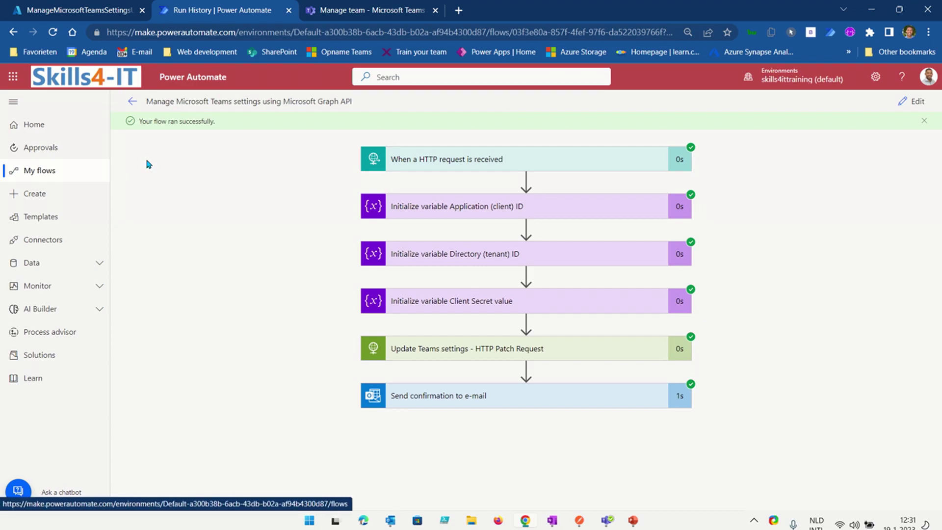
- Start an instant cloud flow named 'ManageTeamsSettings using Microsoft Graph' without choosing a trigger
click(43, 174)
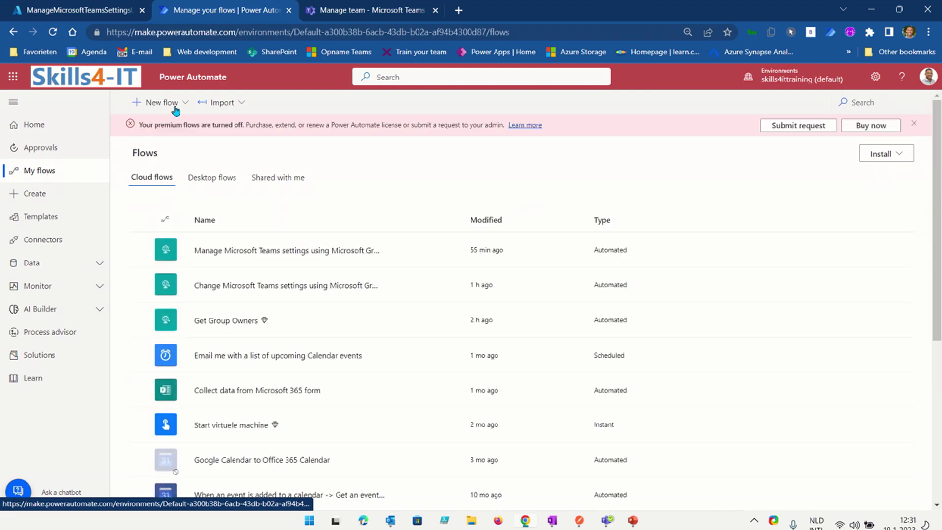
click(176, 104)
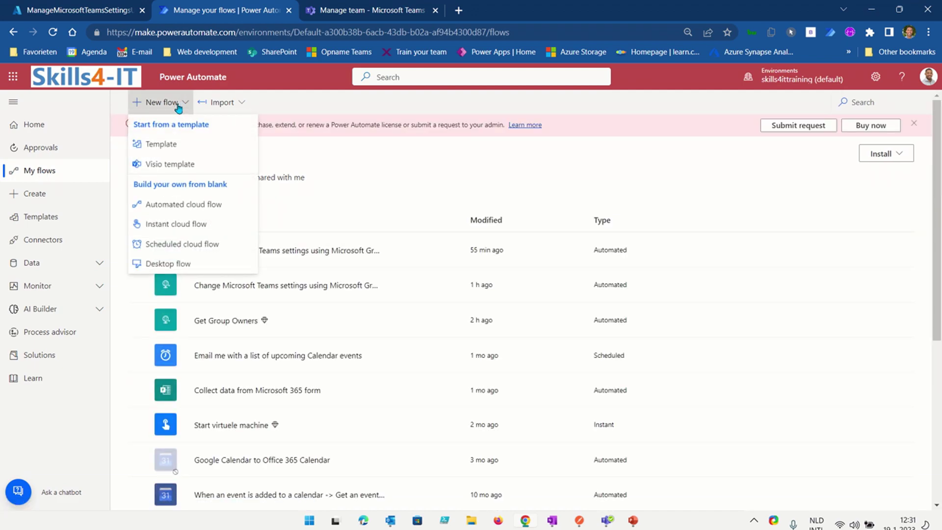
click(189, 227)
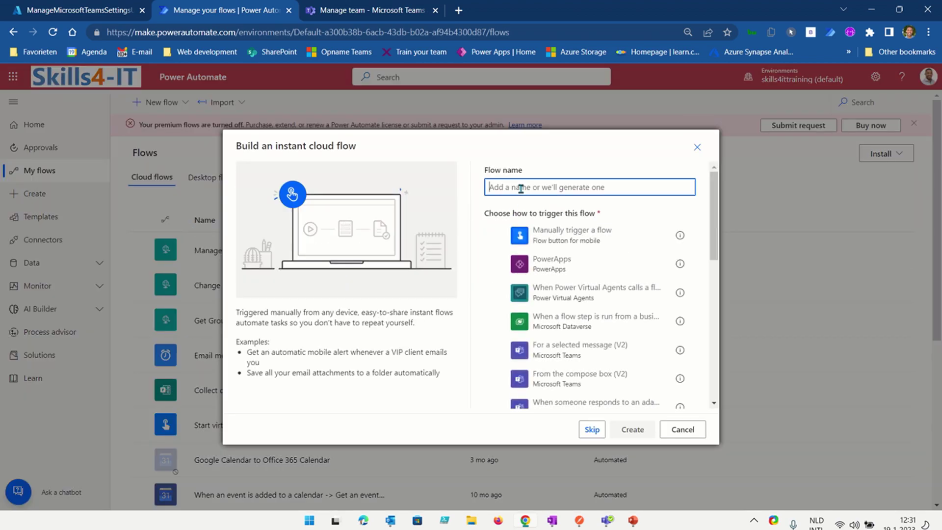
text(Mana)
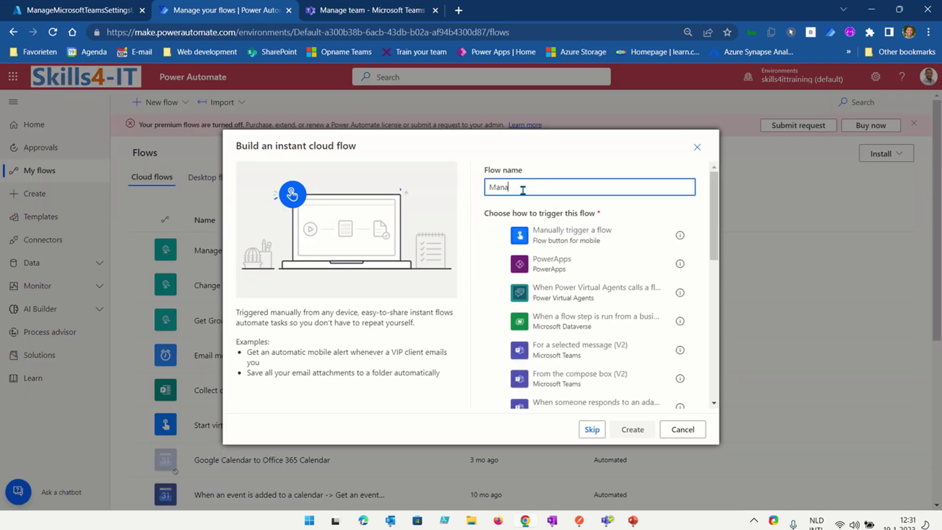
text(geTeamsSettings using Microsoft Graph API)
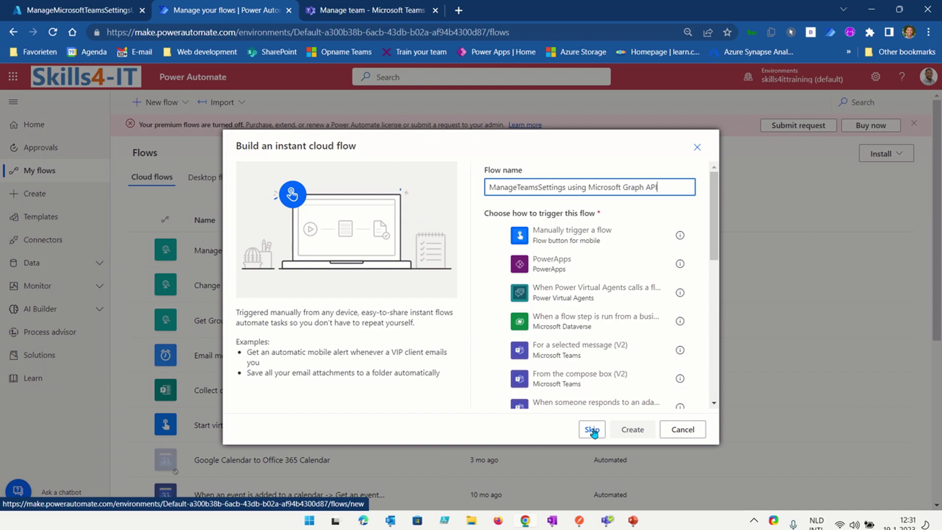
click(592, 429)
text(HTTP)
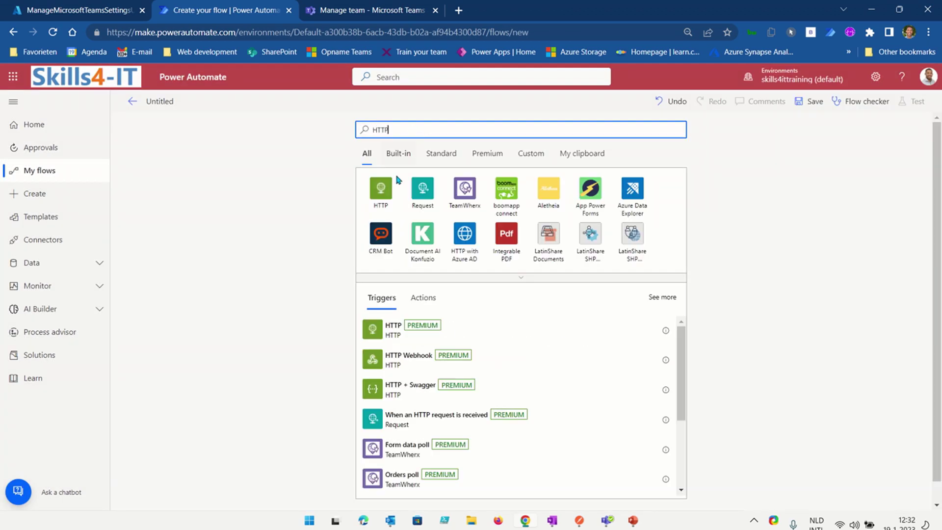
- Add a 'When an HTTP request is received' trigger with a schema generated from OneNote's sample Teams JSON
key(BackSpace)
key(BackSpace)
key(BackSpace)
key(BackSpace)
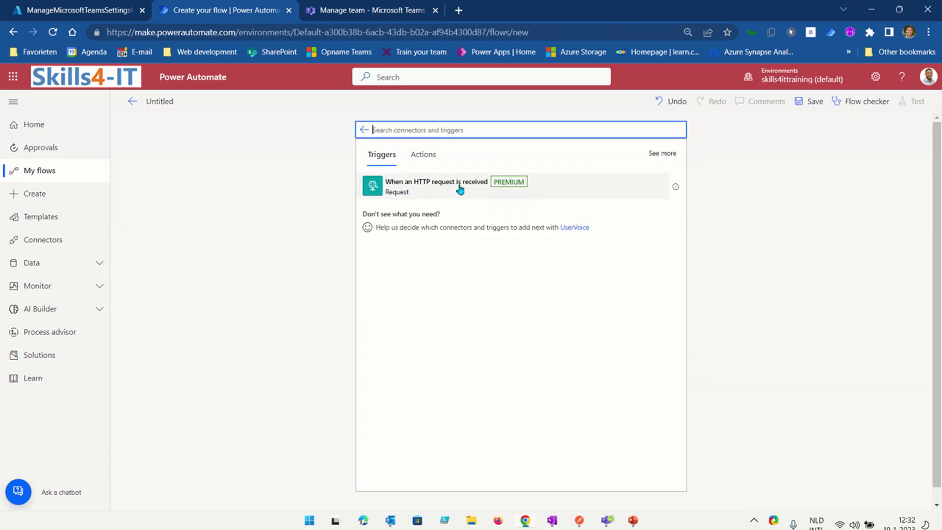
click(460, 189)
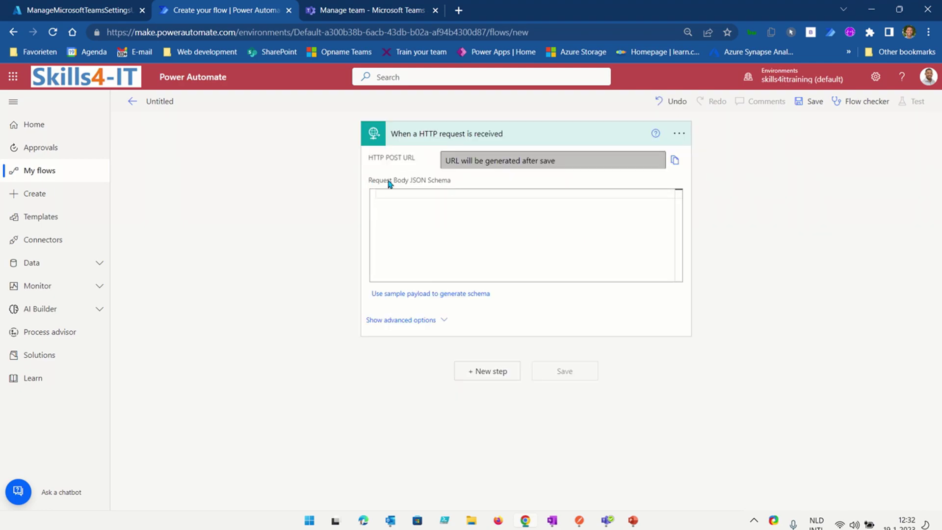
click(452, 194)
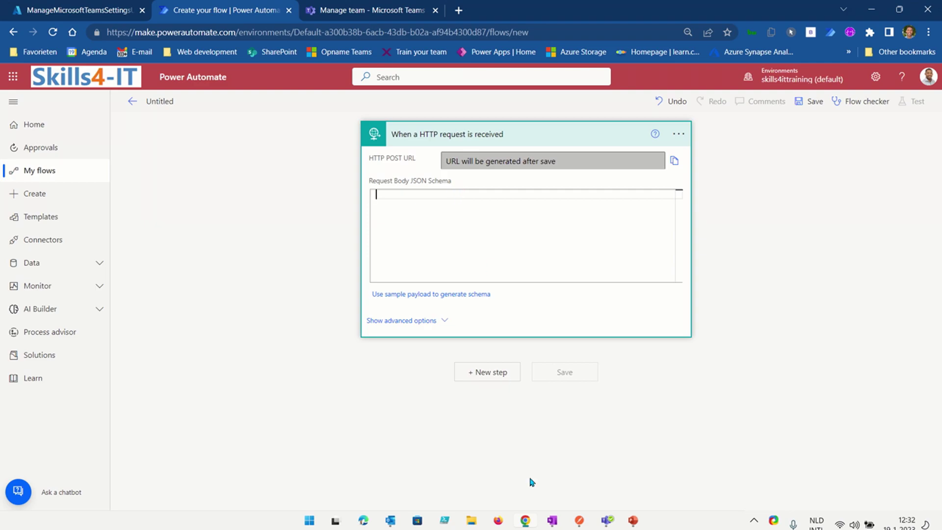
click(552, 520)
scroll(151, 355, down, 15)
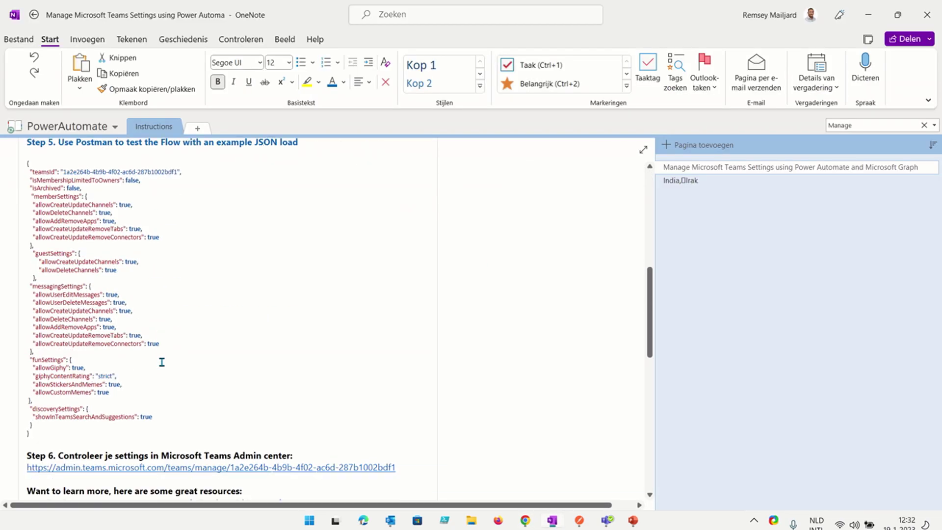
drag(27, 163, 155, 430)
key(alt+Tab)
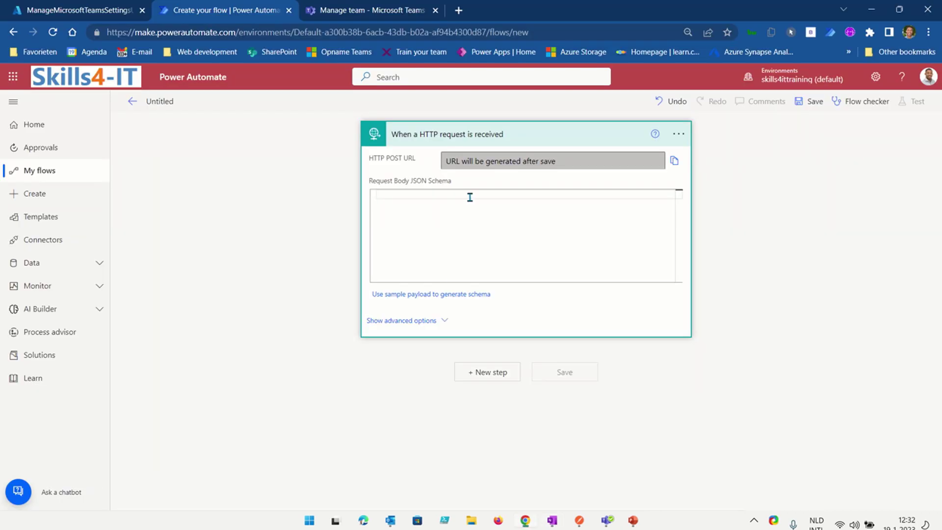
click(435, 294)
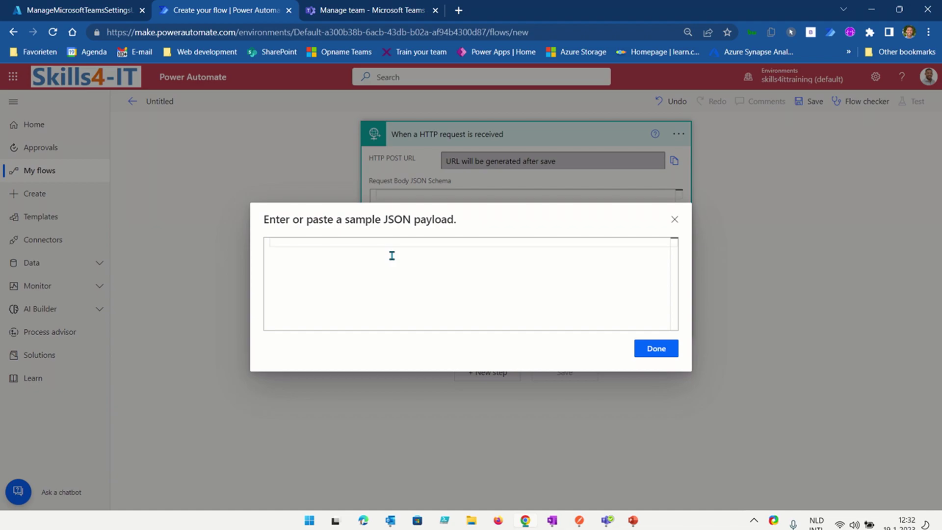
key(ctrl+v)
click(654, 349)
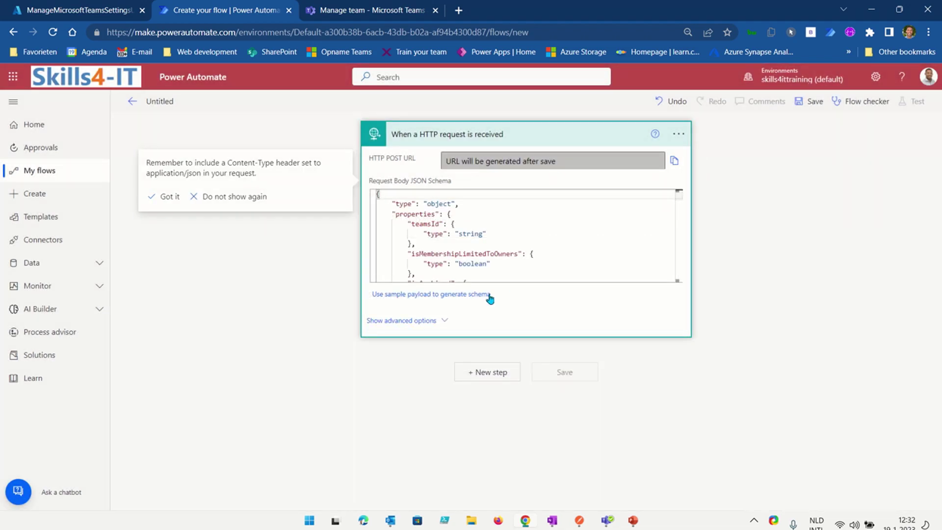
- Add an Initialize variable step titled 'Application ID' declaring String variable application_id
click(481, 371)
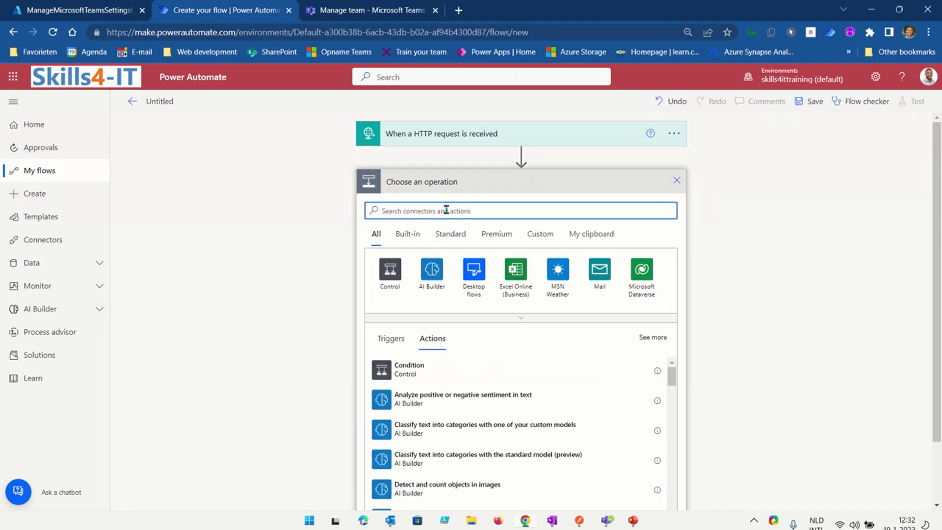
text(v)
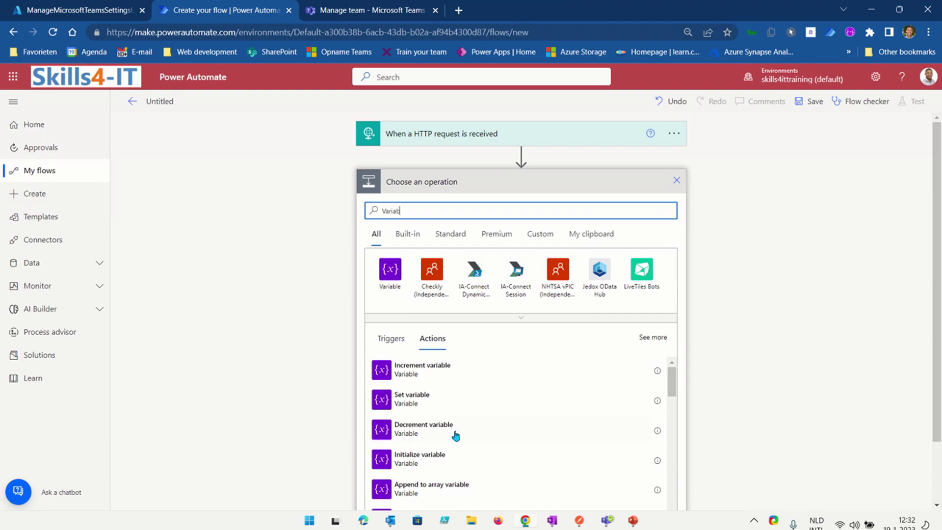
click(454, 456)
click(676, 181)
click(709, 197)
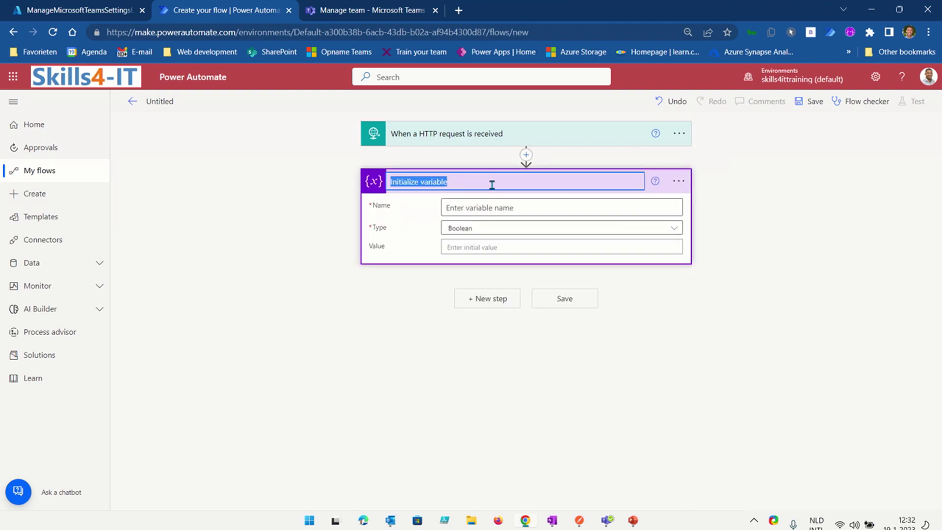
click(491, 184)
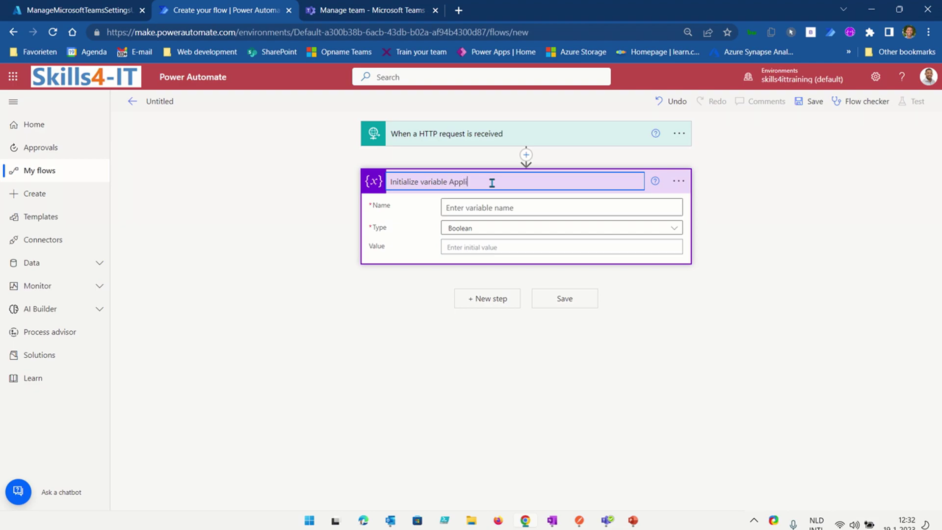
click(510, 228)
click(479, 302)
click(469, 207)
text(ap)
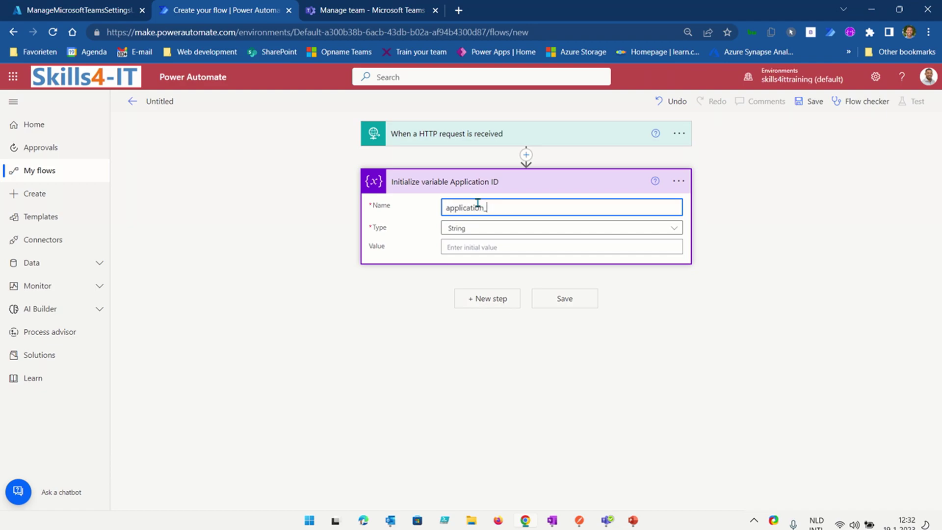
text(plication_id)
click(480, 244)
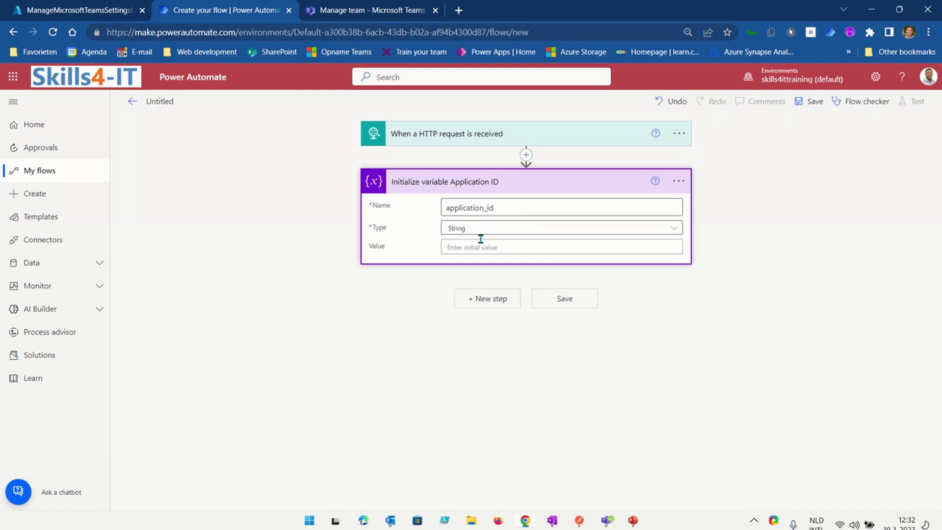
click(93, 9)
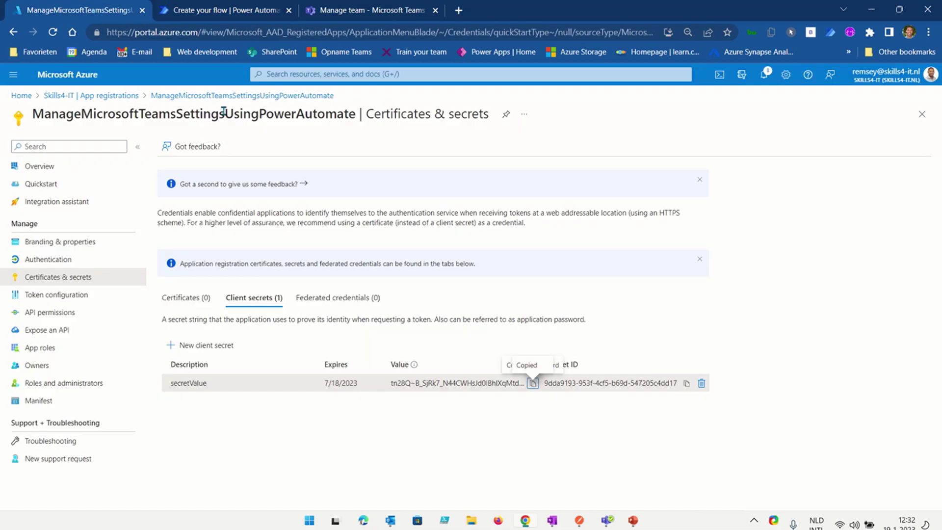
- Paste the app's Application (client) ID from Azure into the application_id variable's value
click(67, 166)
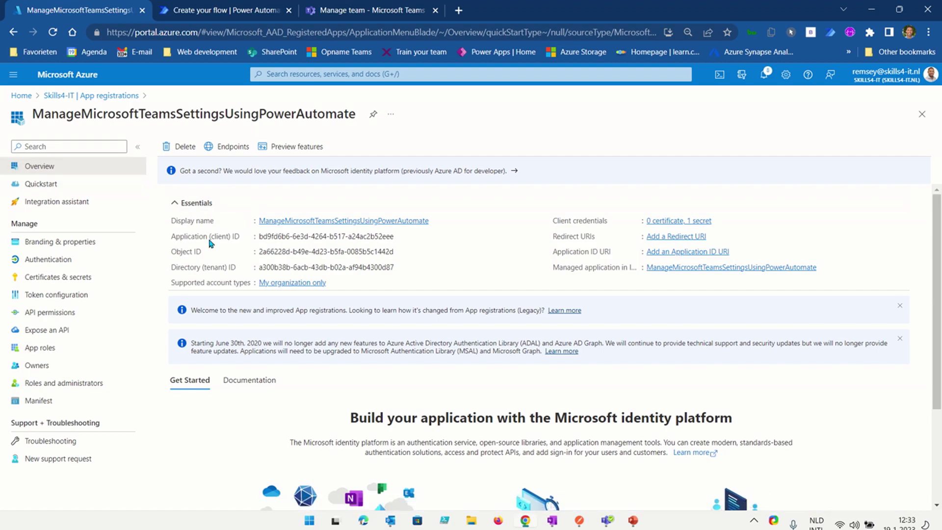
click(400, 236)
click(223, 11)
click(494, 246)
key(ctrl+v)
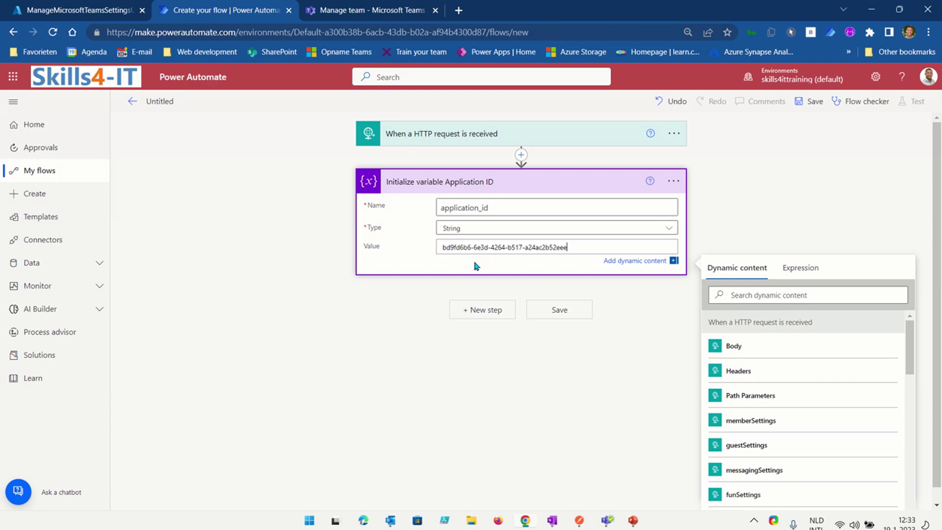
- Save the flow under the name 'Manage Microsoft Teams Settings'
click(543, 310)
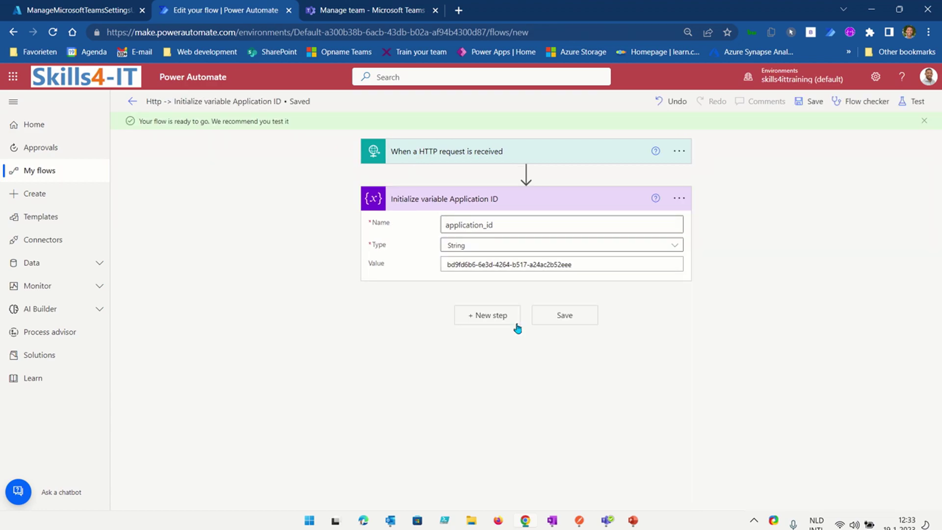
click(215, 101)
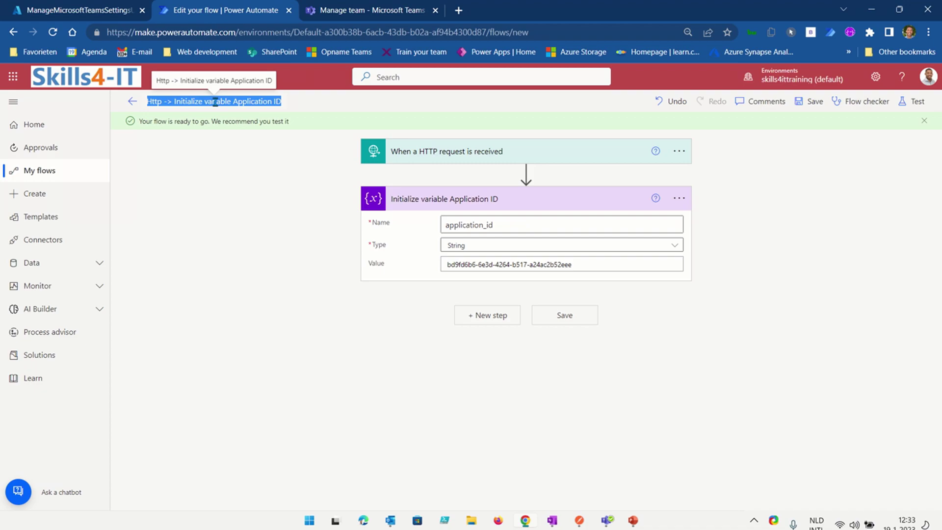
text(Manage Microsoft Teams Settings)
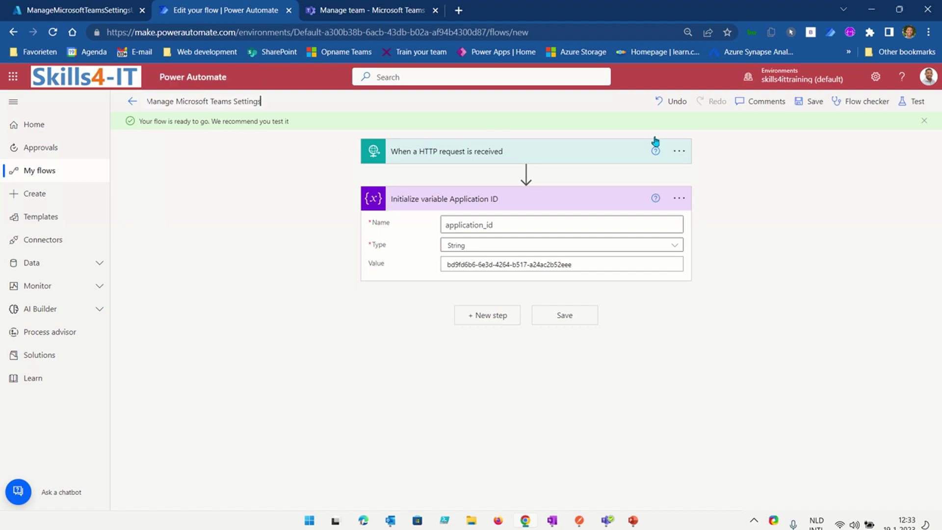
click(804, 109)
click(58, 126)
- Open the 'Manage Microsoft Teams settings using Microsoft Graph API' flow for editing and expand its HTTP trigger
click(60, 170)
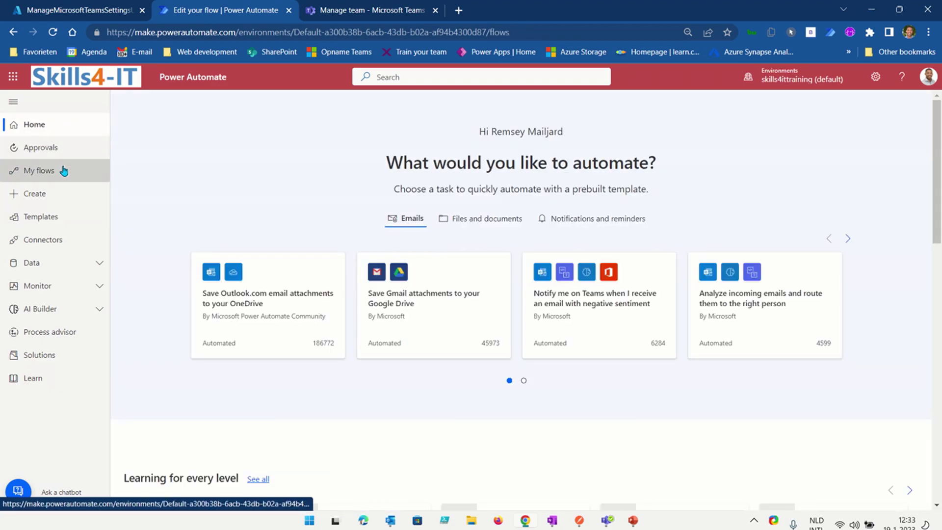
click(406, 291)
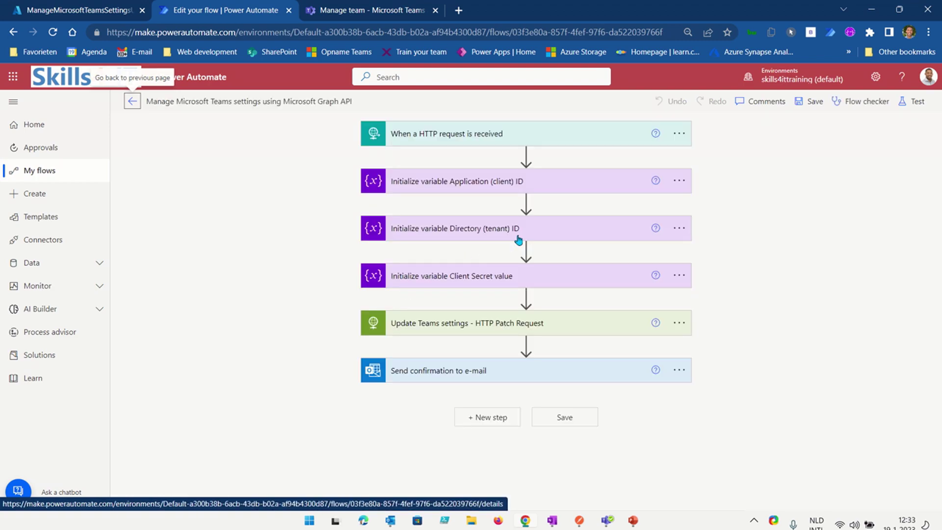
click(536, 139)
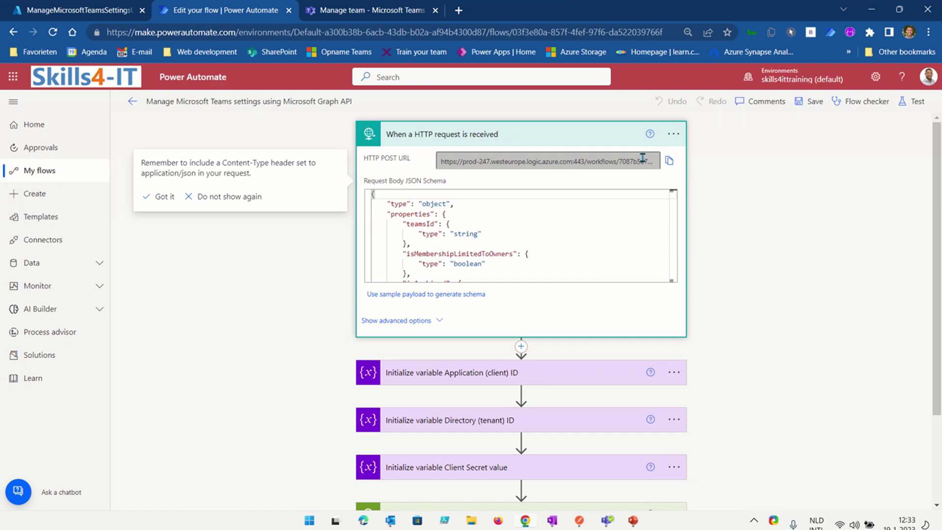
- Expand the Application (client) ID and Directory (tenant) ID variable steps
click(446, 376)
click(446, 375)
scroll(481, 378, down, 3)
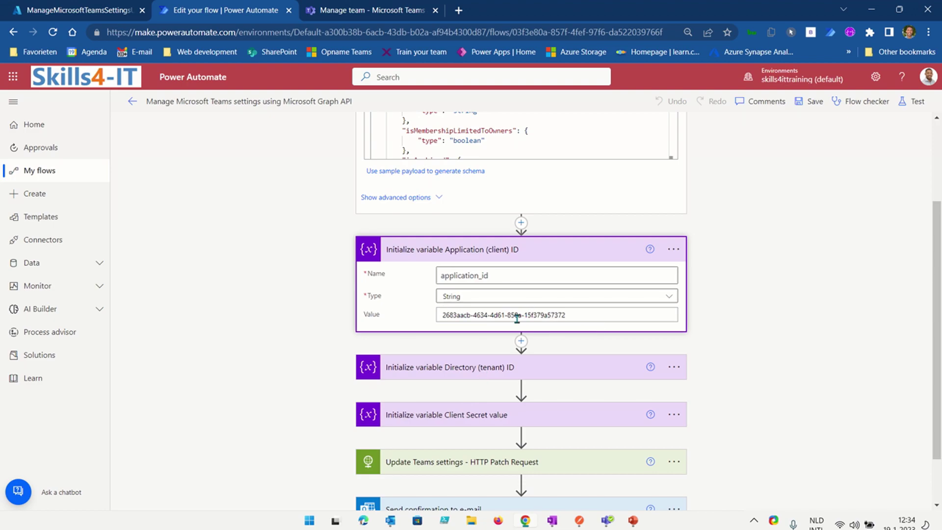
click(469, 367)
scroll(470, 364, down, 3)
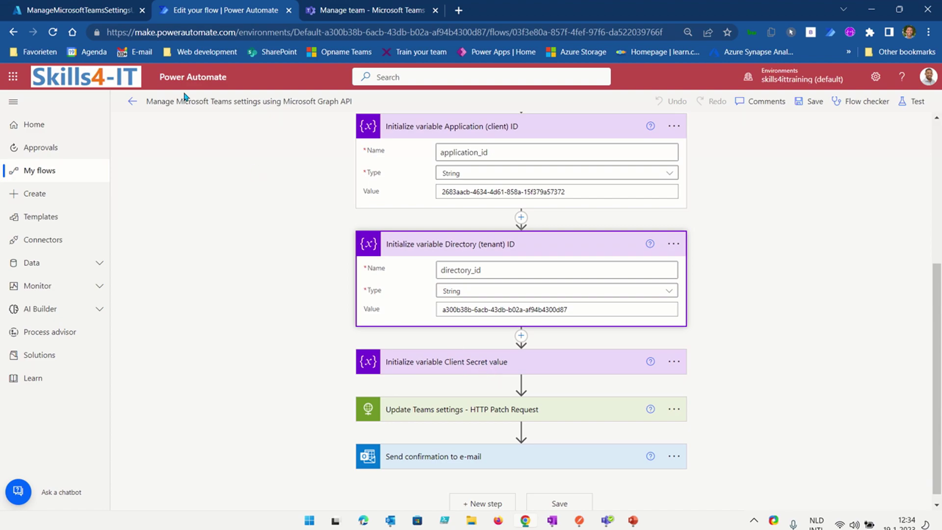
- Copy the client secret value from Azure Certificates & secrets and expand the Client Secret step
click(110, 11)
click(71, 280)
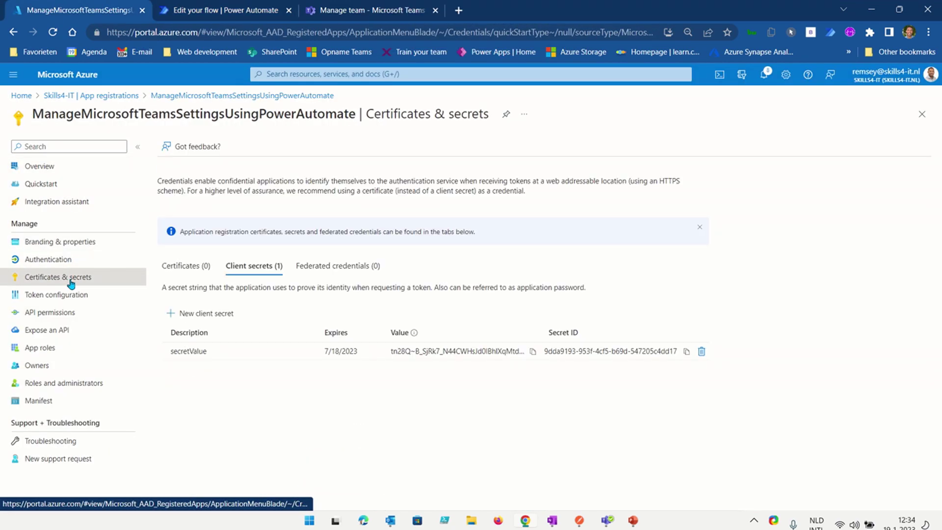
click(531, 352)
click(199, 8)
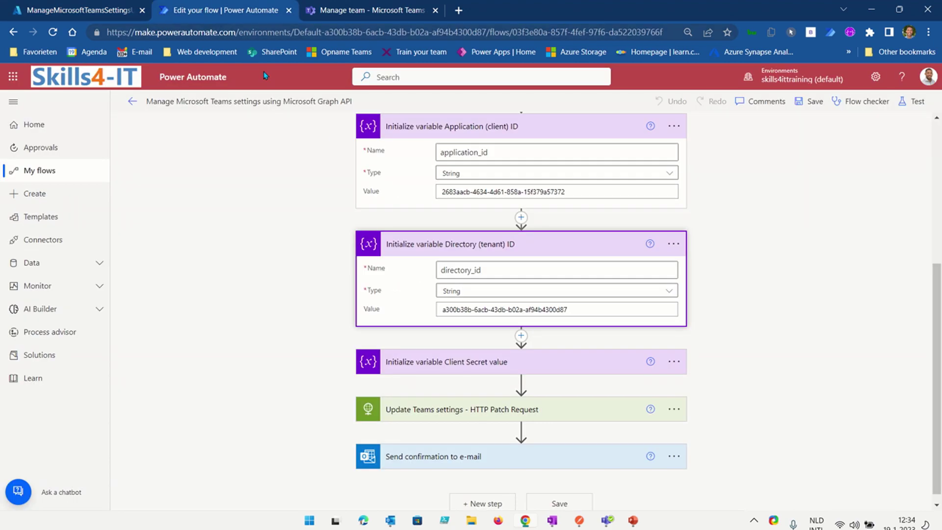
click(496, 361)
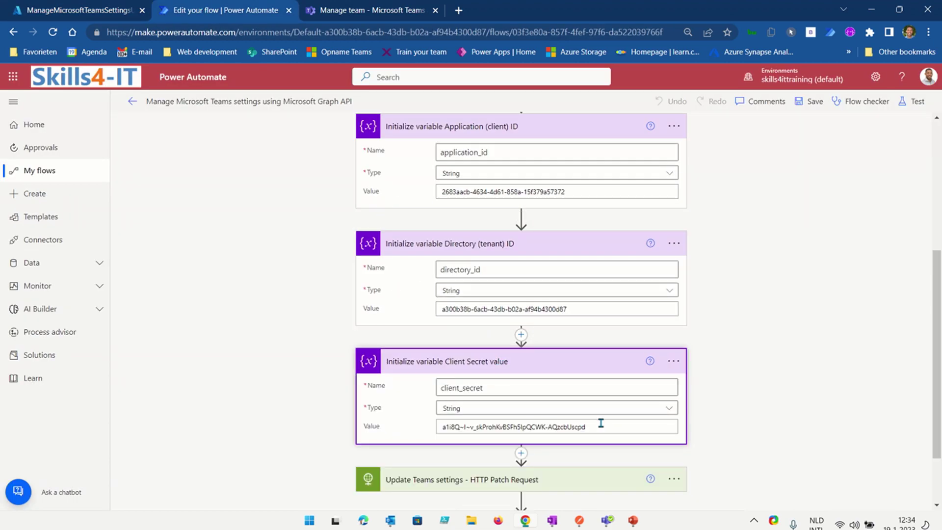
- Expand the HTTP PATCH request step and open dynamic content for its URI
scroll(500, 223, down, 2)
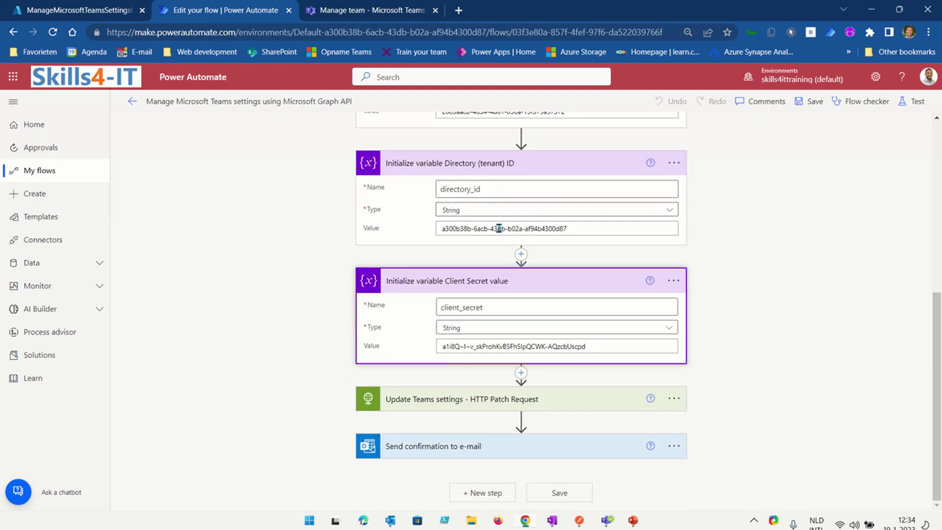
click(458, 405)
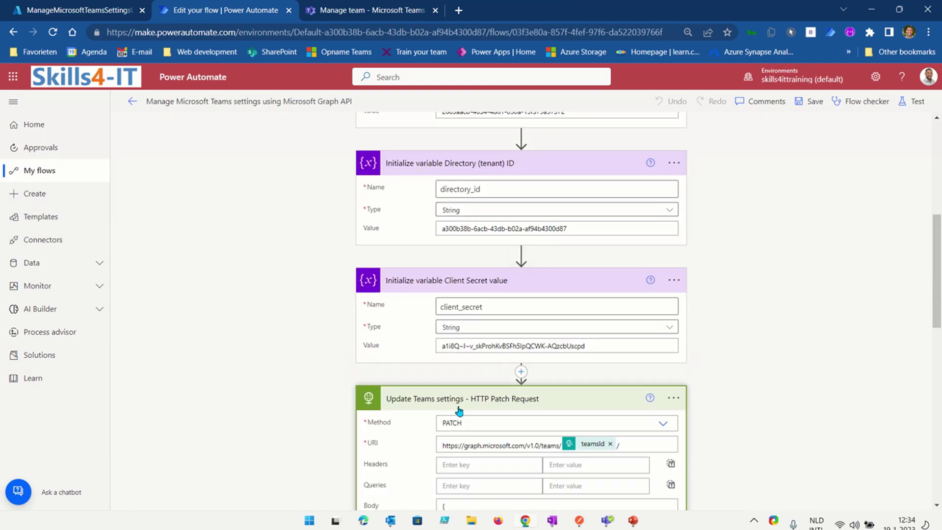
scroll(466, 387, down, 4)
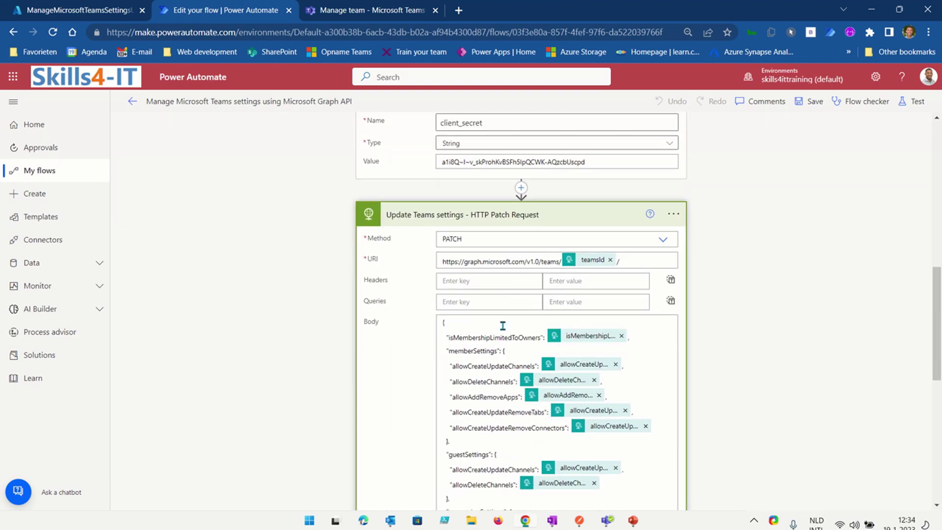
scroll(426, 176, down, 1)
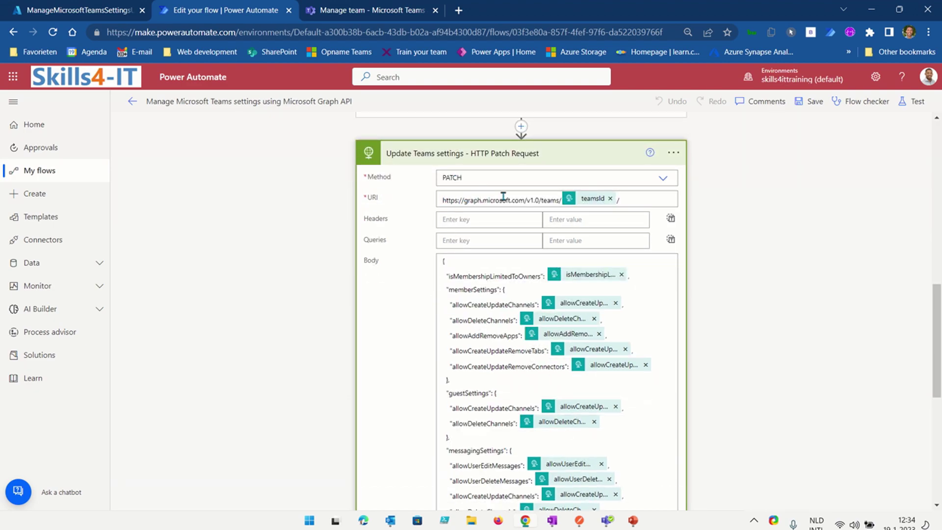
click(643, 196)
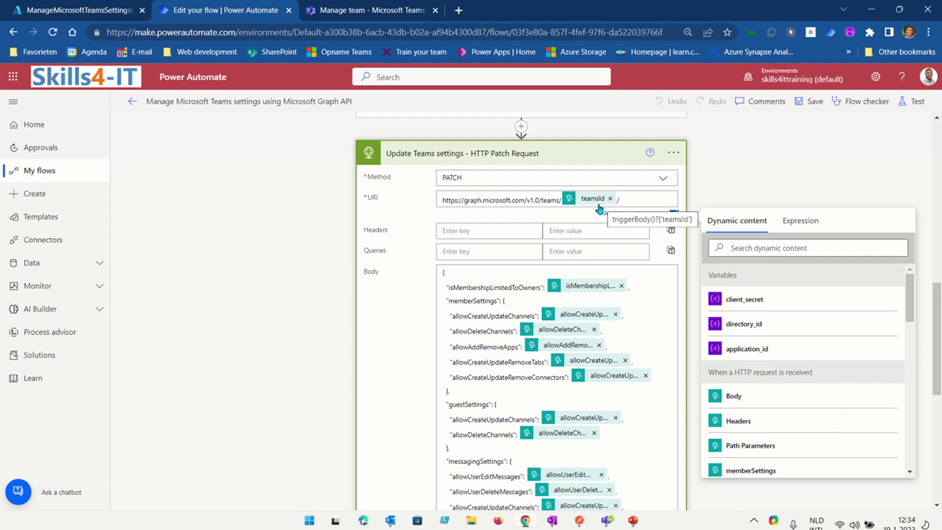
click(360, 14)
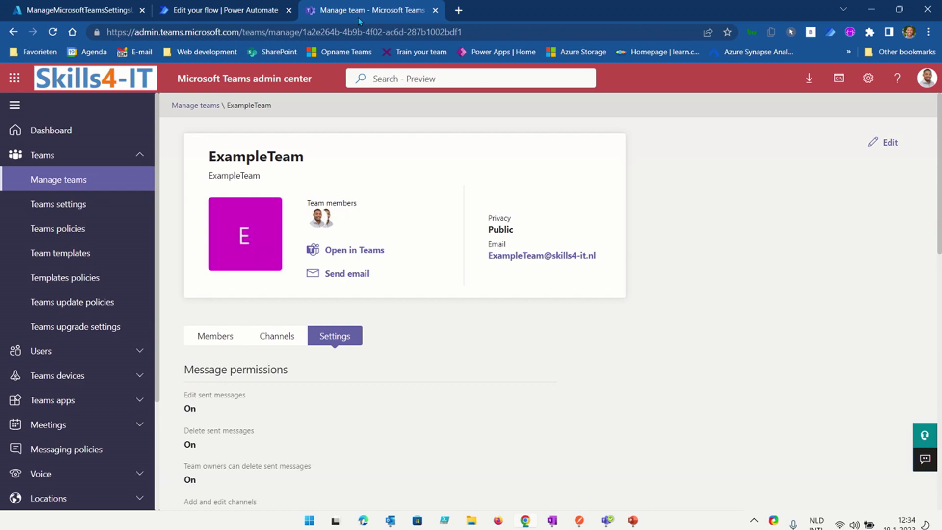
- Select ExampleTeam's ID at the end of the admin center URL, then return to the flow editor
click(300, 32)
drag(463, 33, 302, 32)
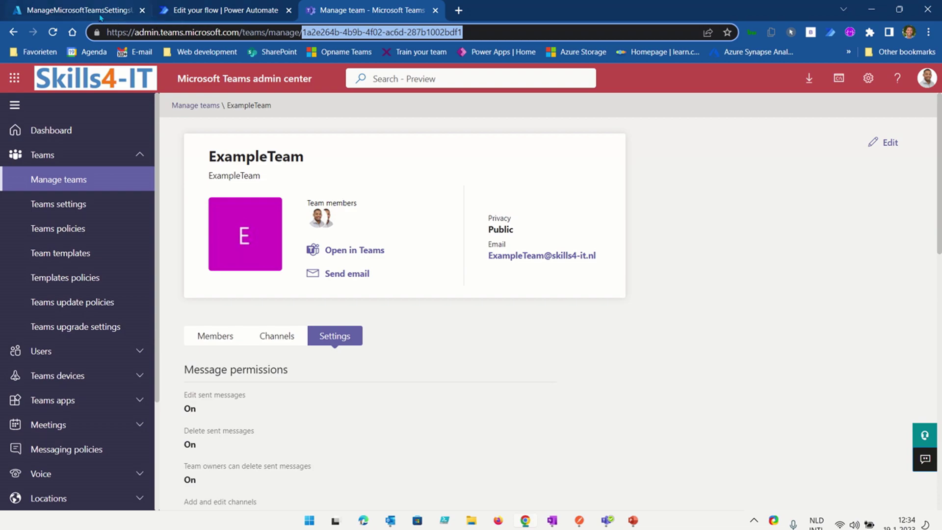
drag(302, 33, 479, 34)
click(479, 34)
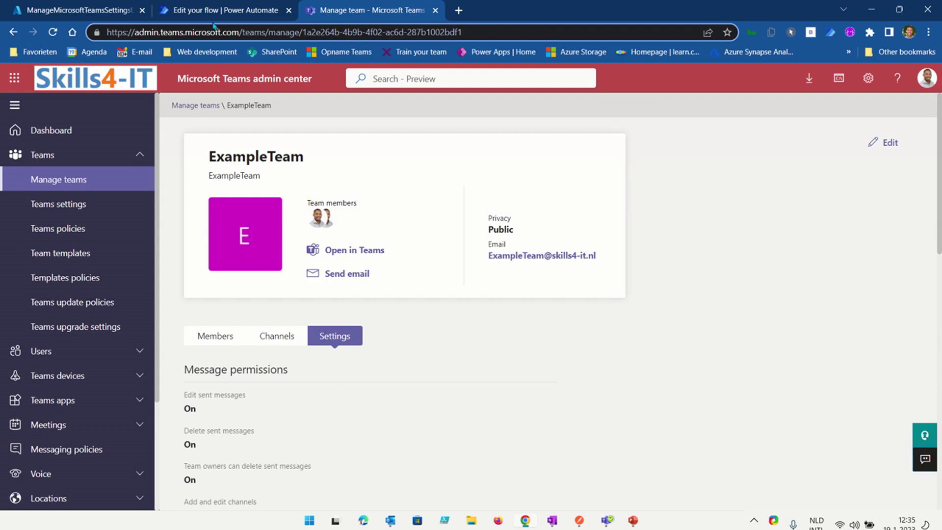
click(182, 19)
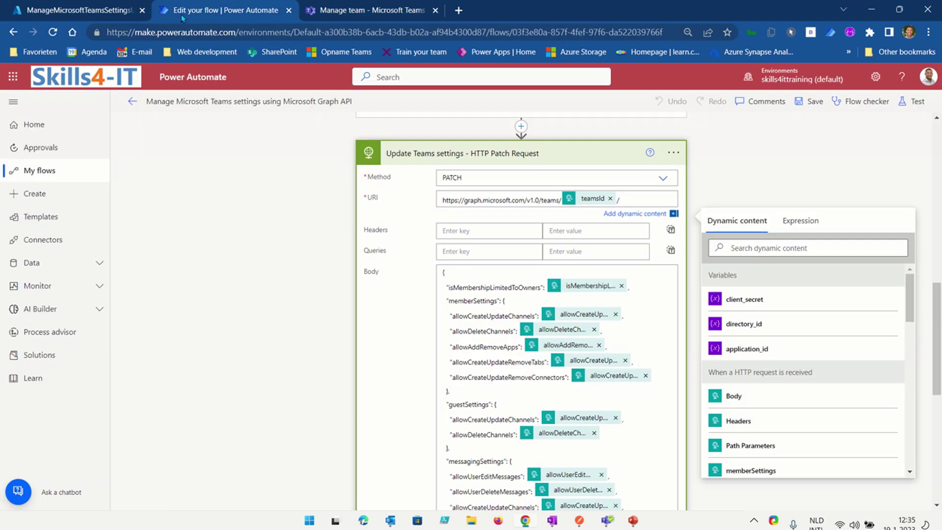
- Replace the HTTP request body with the sample settings JSON copied from OneNote
scroll(483, 234, down, 3)
click(483, 234)
key(ctrl+a)
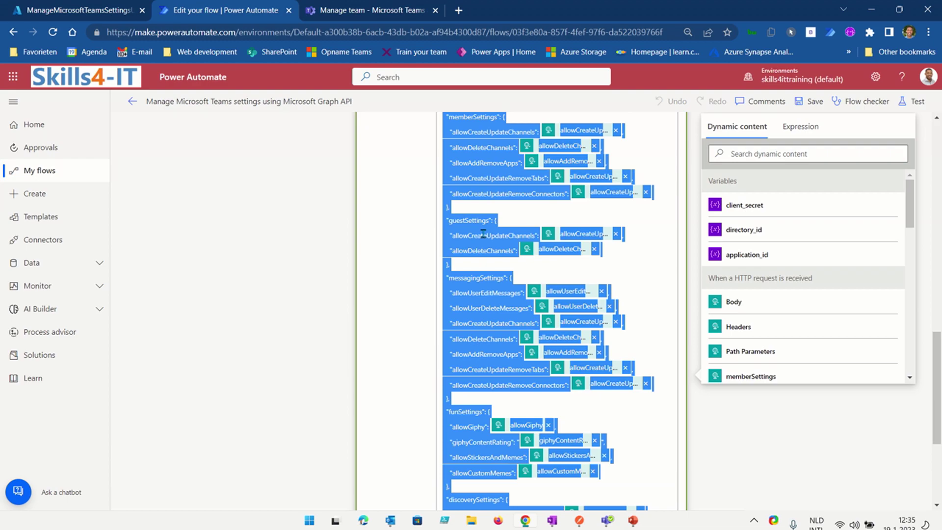
key(Delete)
click(551, 520)
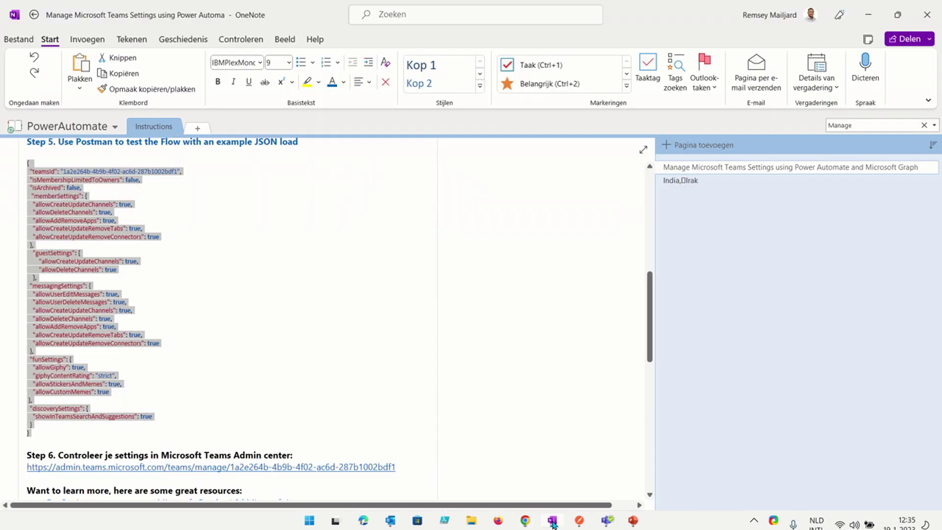
click(61, 416)
drag(35, 434, 25, 162)
key(ctrl+c)
key(alt+Tab)
click(459, 339)
key(ctrl+v)
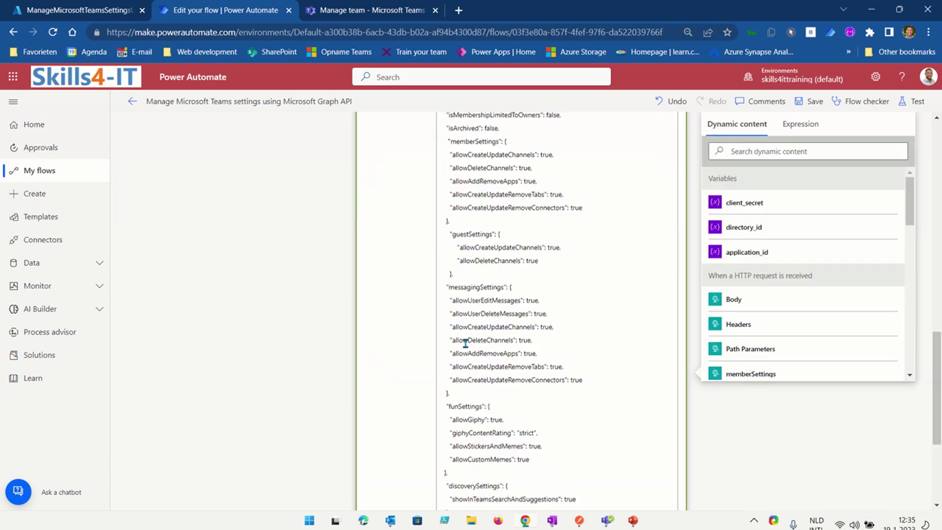
- Delete the teamsId line from the pasted request body
scroll(575, 358, up, 3)
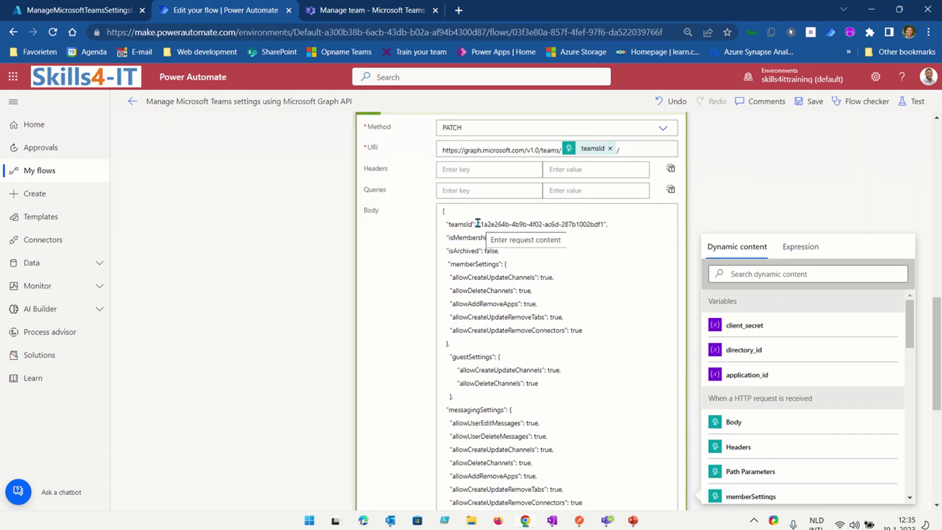
drag(611, 224, 434, 224)
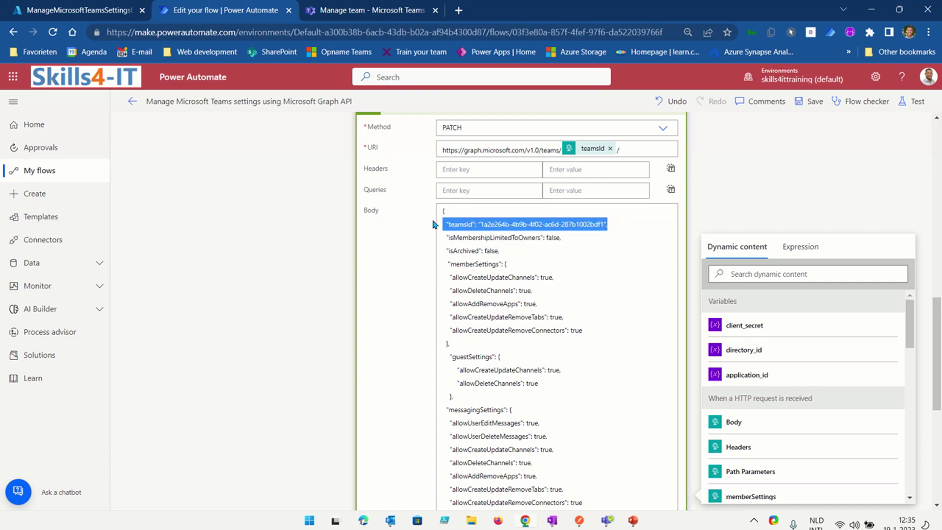
key(BackSpace)
key(BackSpace)
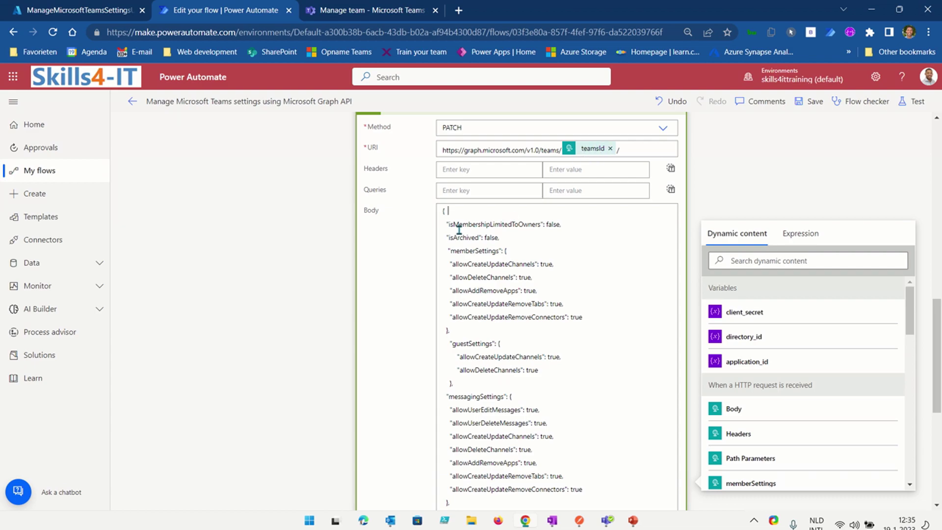
- Replace isMembershipLimitedToOwners' false value with the trigger's isMembershipLimitedToOwners dynamic content
drag(545, 224, 557, 223)
double_click(510, 224)
click(829, 260)
key(ctrl+v)
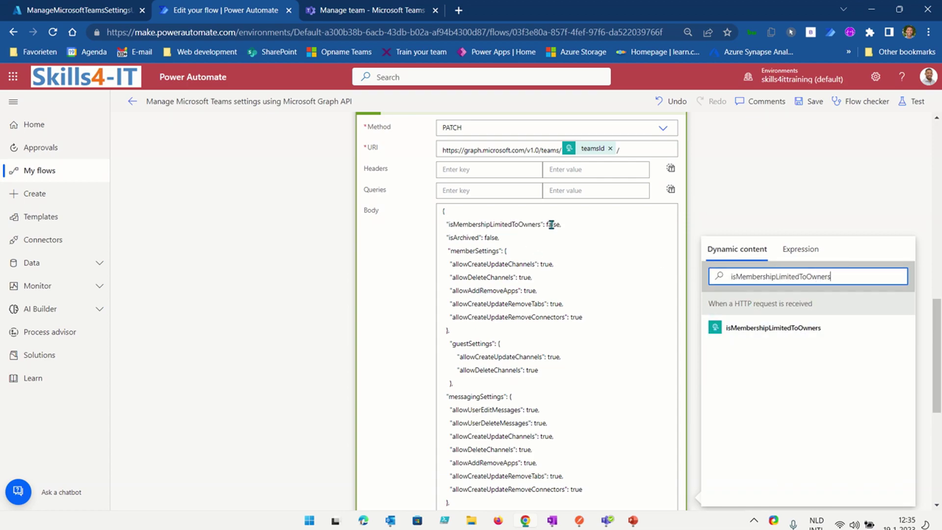
double_click(551, 224)
click(773, 328)
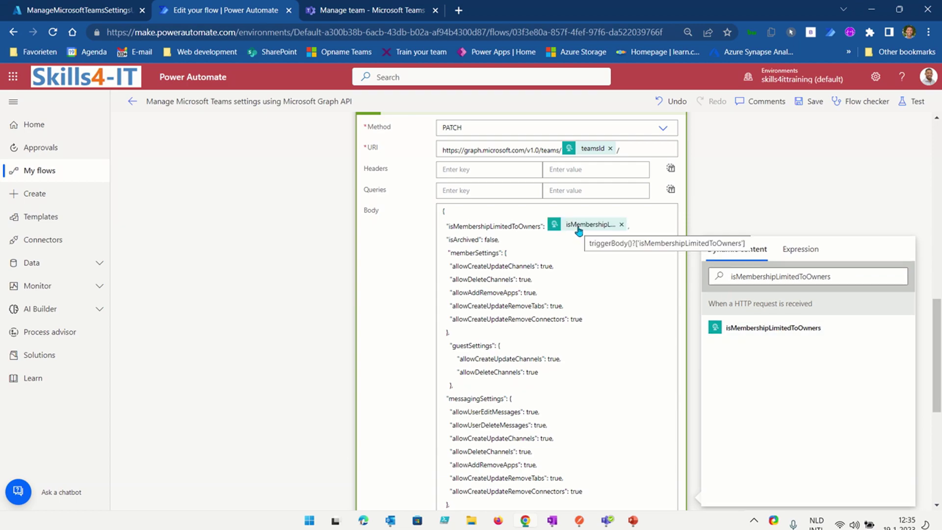
scroll(599, 309, up, 7)
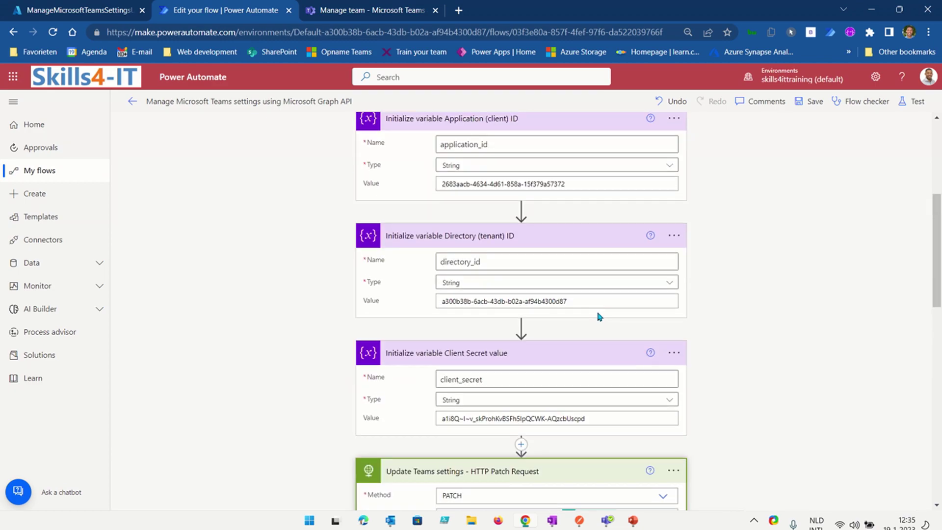
scroll(599, 316, up, 5)
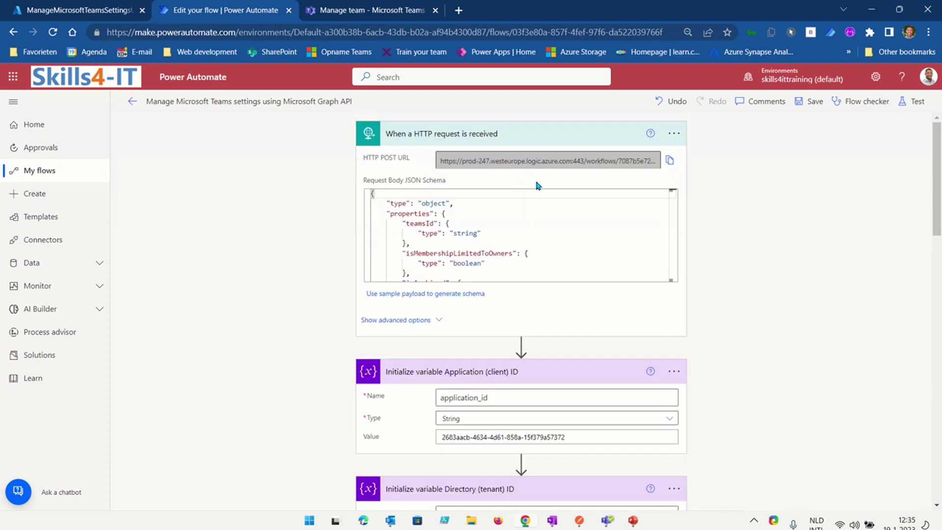
- Check the body's trigger-bound settings tokens, then expand the Send confirmation to e-mail action
scroll(537, 185, down, 12)
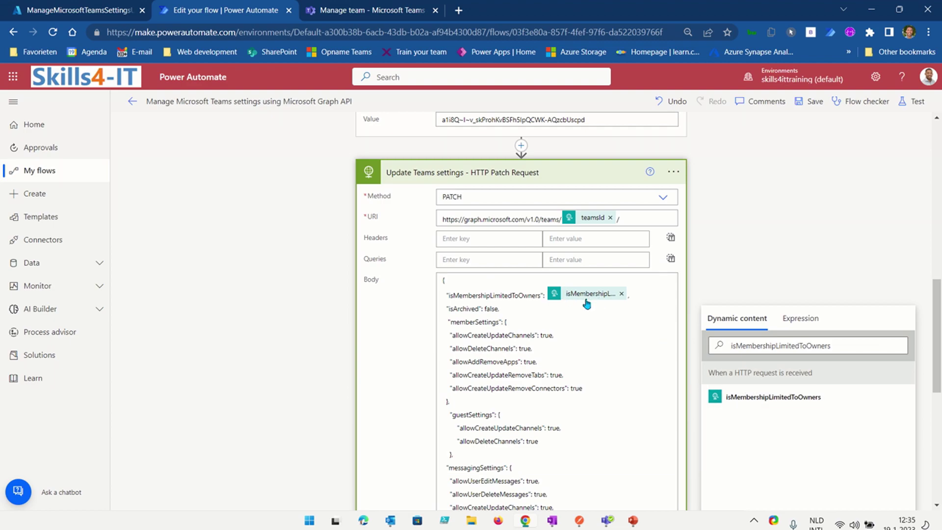
mouse_move(587, 304)
scroll(557, 328, down, 3)
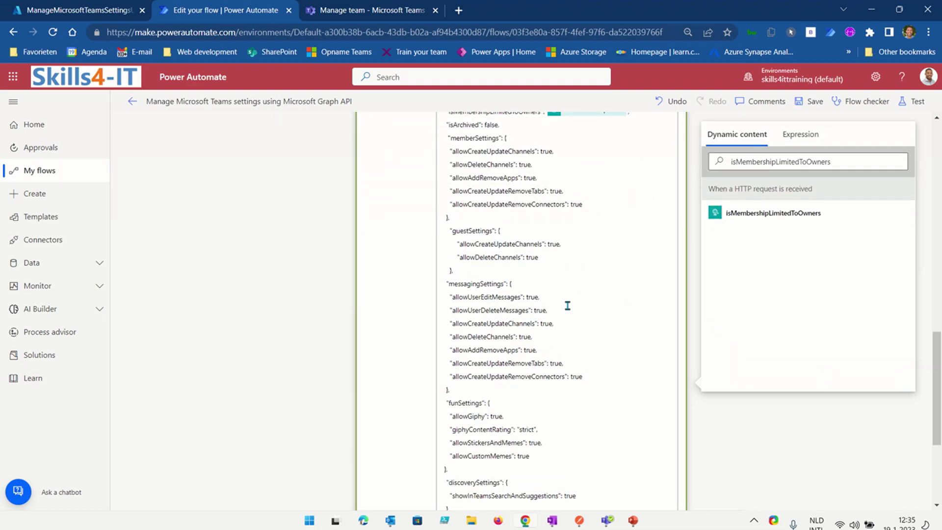
scroll(572, 302, up, 1)
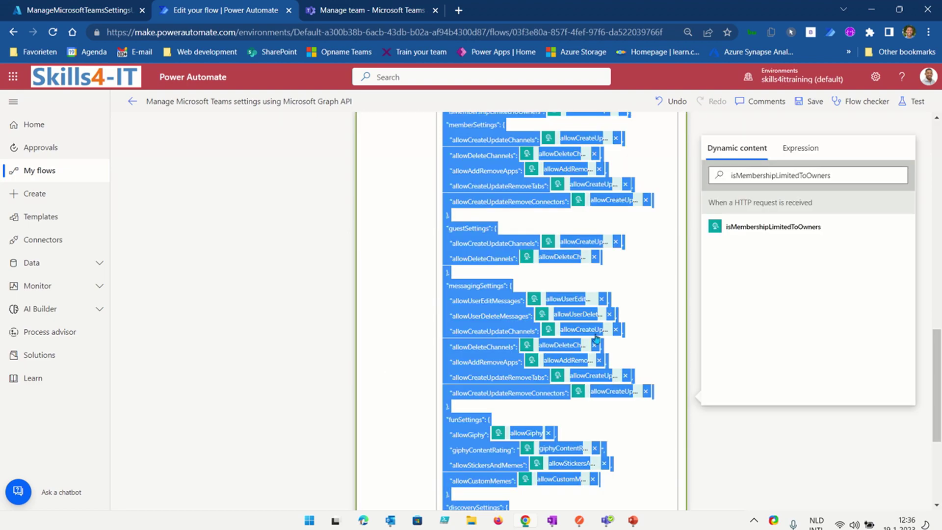
scroll(626, 284, up, 4)
scroll(584, 361, down, 4)
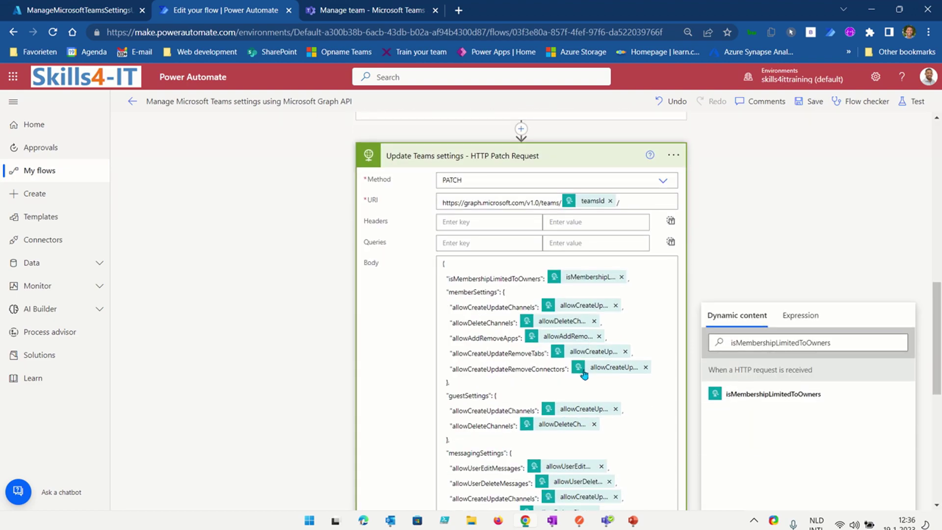
scroll(585, 375, down, 3)
scroll(584, 358, up, 4)
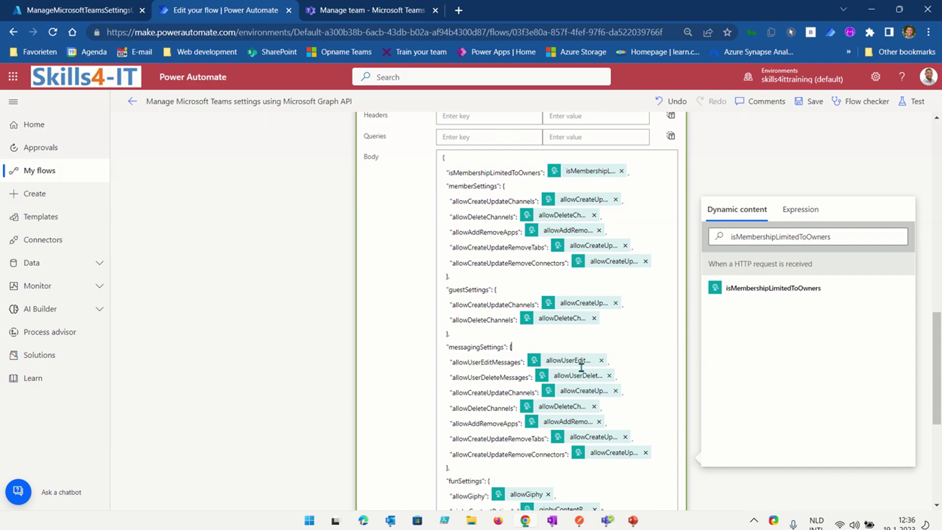
scroll(579, 367, down, 3)
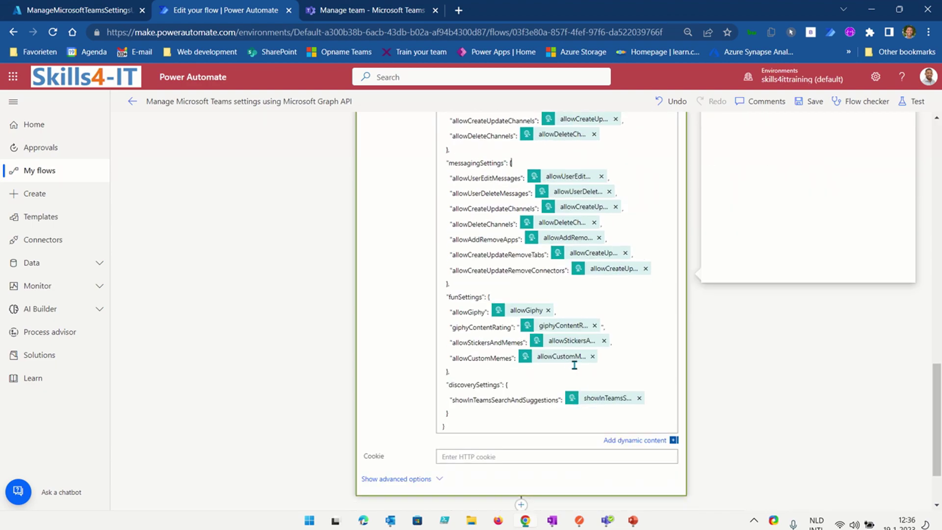
scroll(574, 365, down, 2)
scroll(539, 319, up, 1)
scroll(528, 331, down, 1)
click(463, 447)
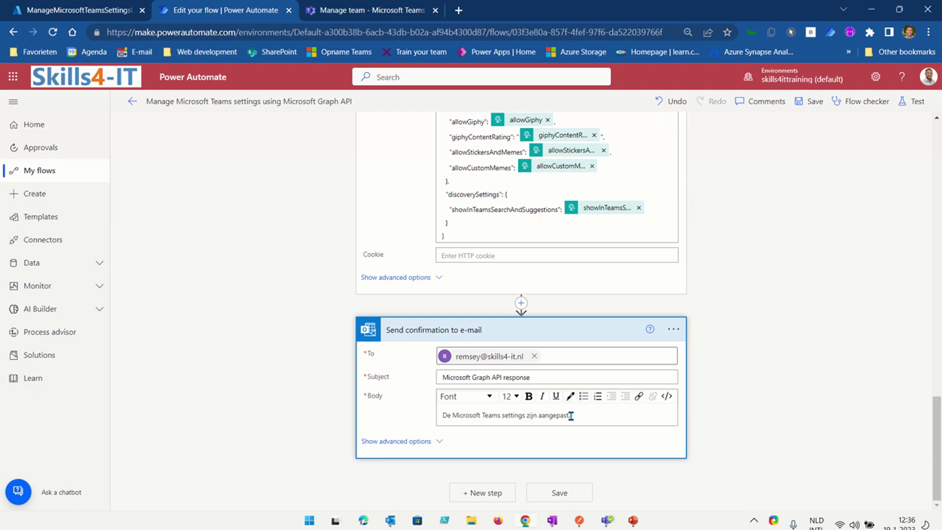
click(578, 519)
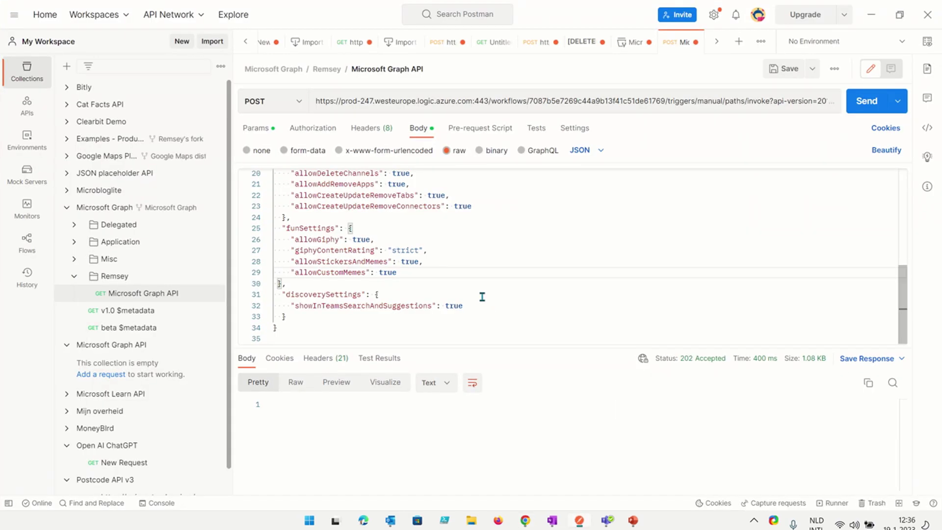
scroll(480, 300, up, 5)
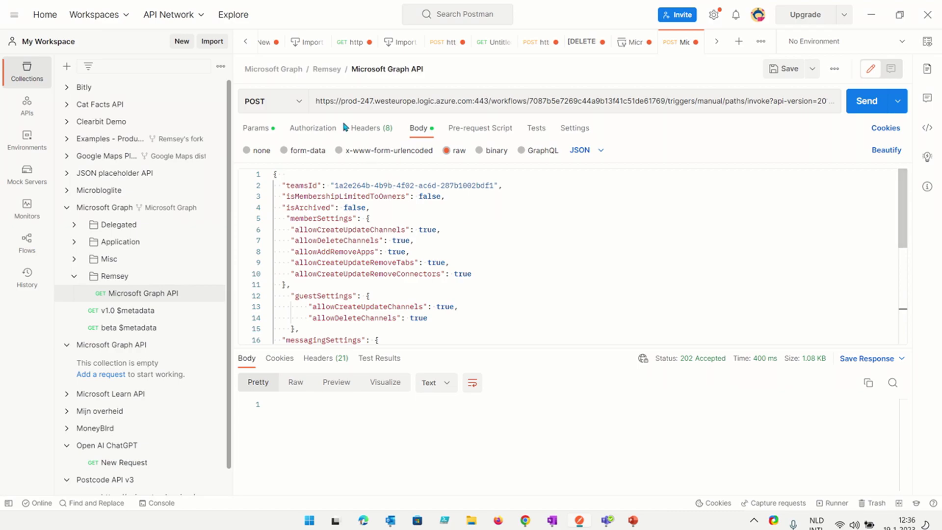
drag(316, 101, 775, 115)
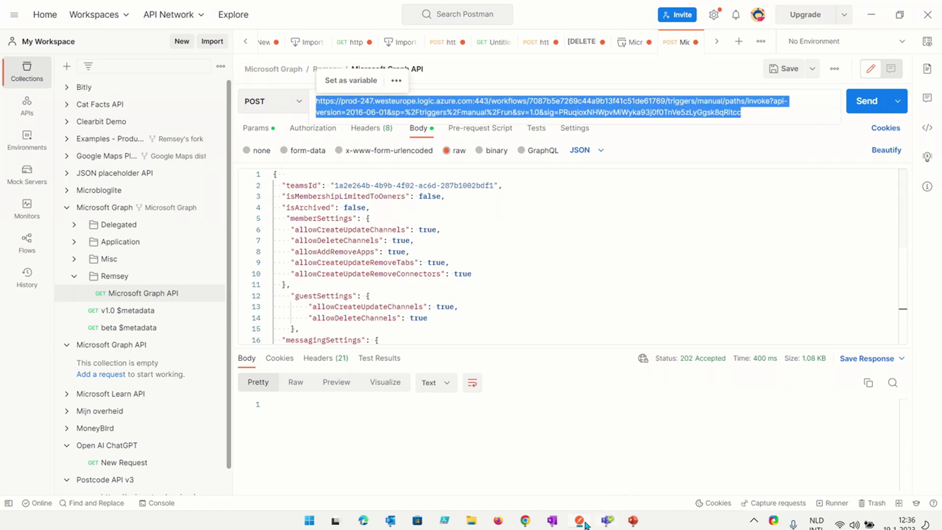
click(524, 521)
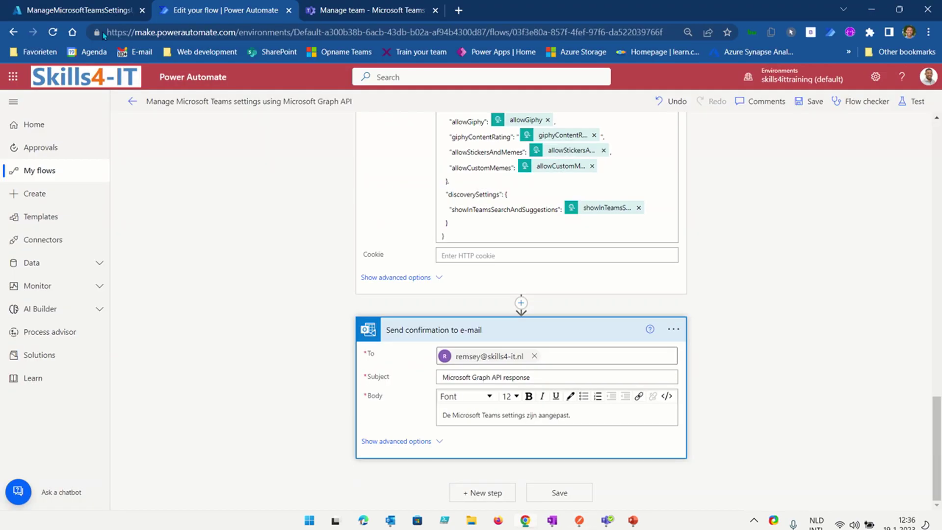
- Copy the flow's HTTP POST URL into the Postman POST request's URL field
scroll(304, 205, up, 15)
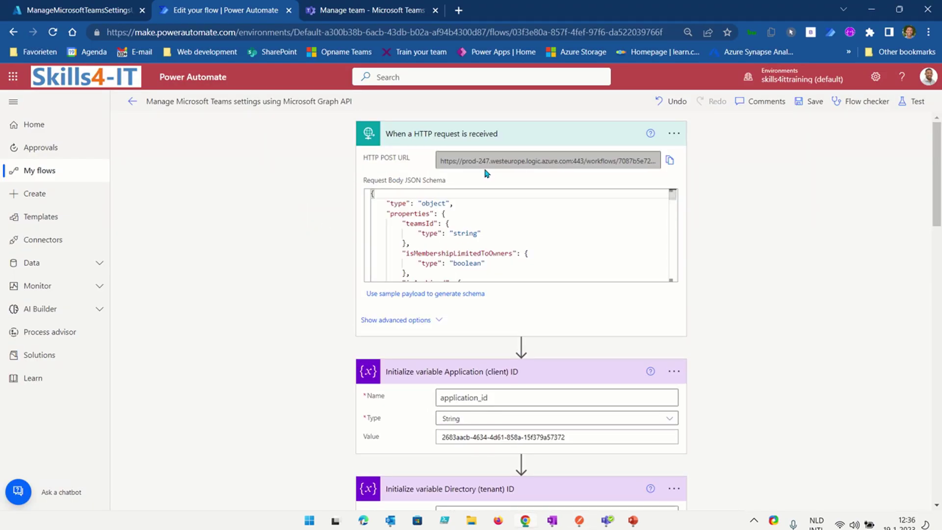
drag(439, 160, 595, 158)
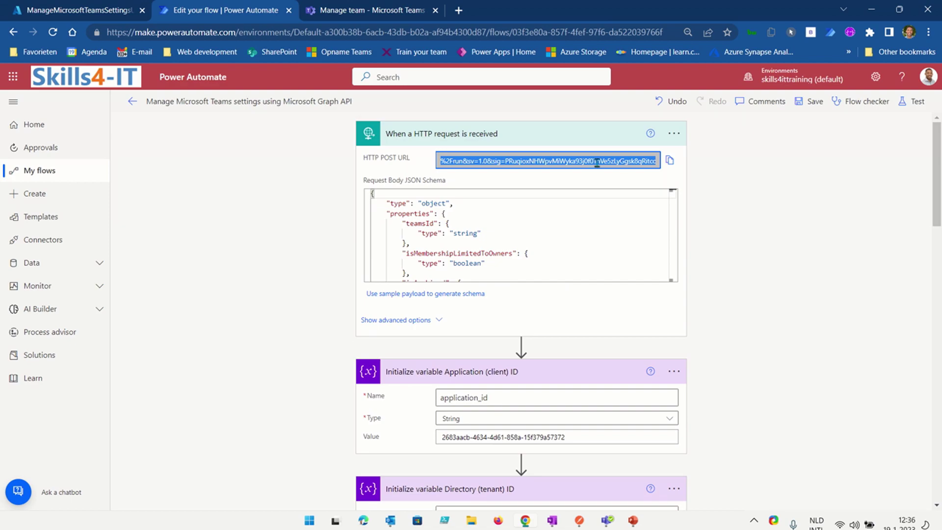
click(607, 519)
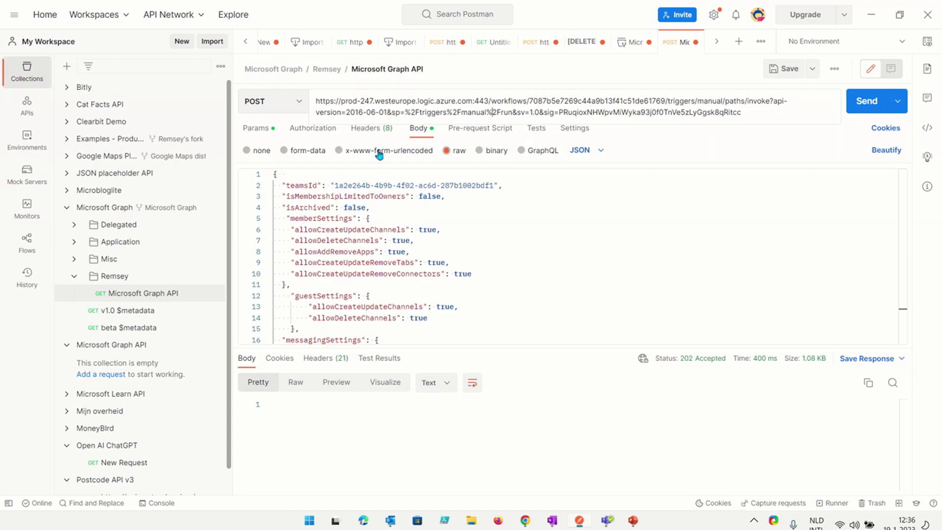
- Keep the Postman request body format as raw JSON
click(423, 134)
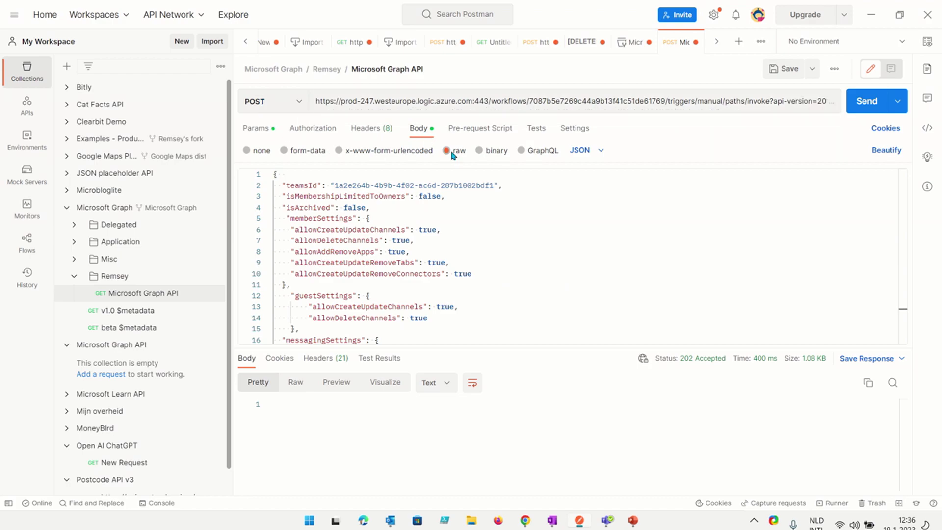
click(589, 155)
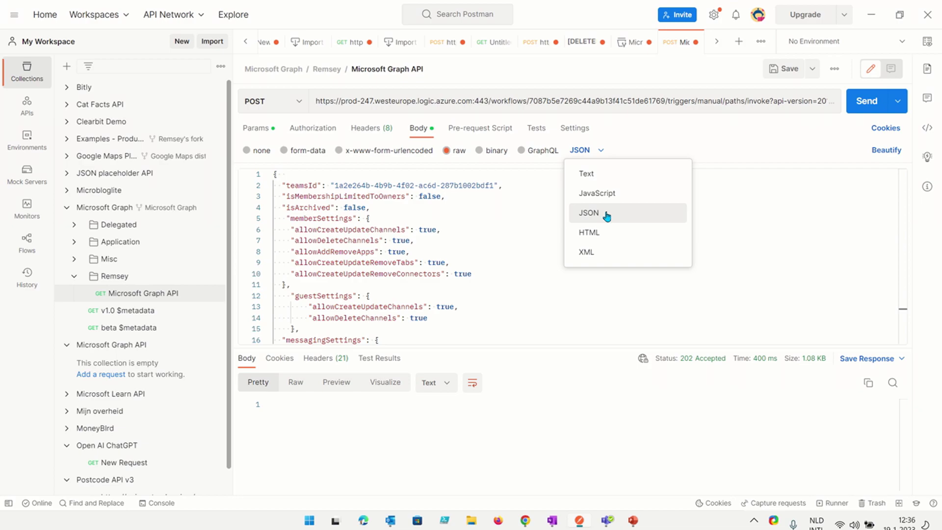
click(605, 210)
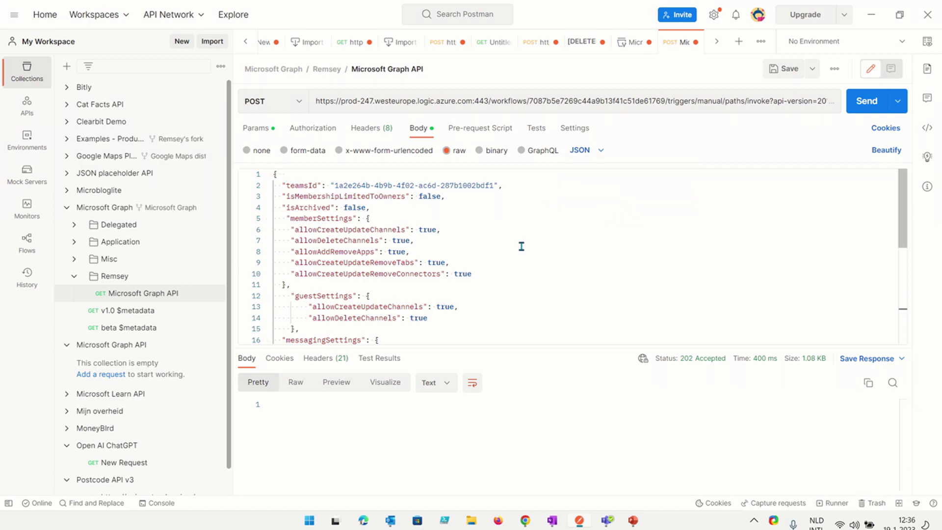
scroll(513, 250, down, 5)
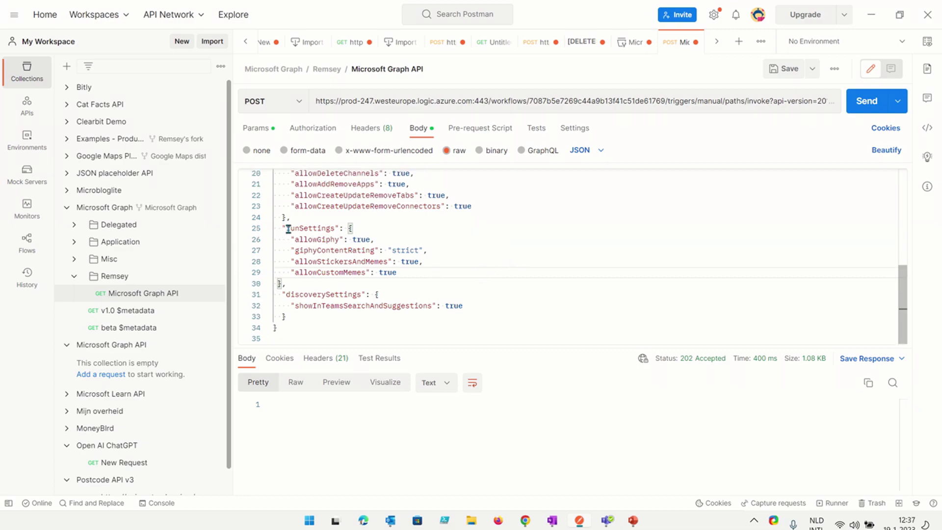
- Change allowGiphy, allowStickersAndMemes and allowCustomMemes from true to false in the JSON body
double_click(354, 239)
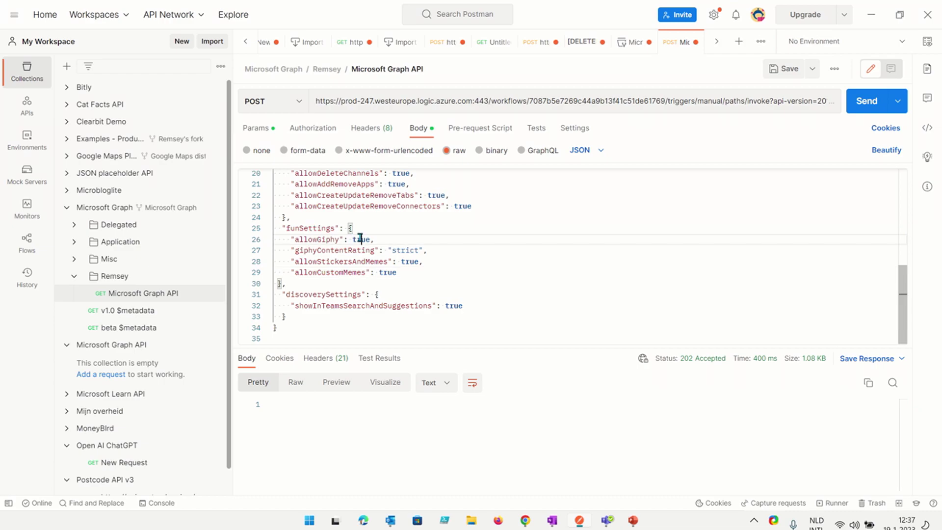
text(false)
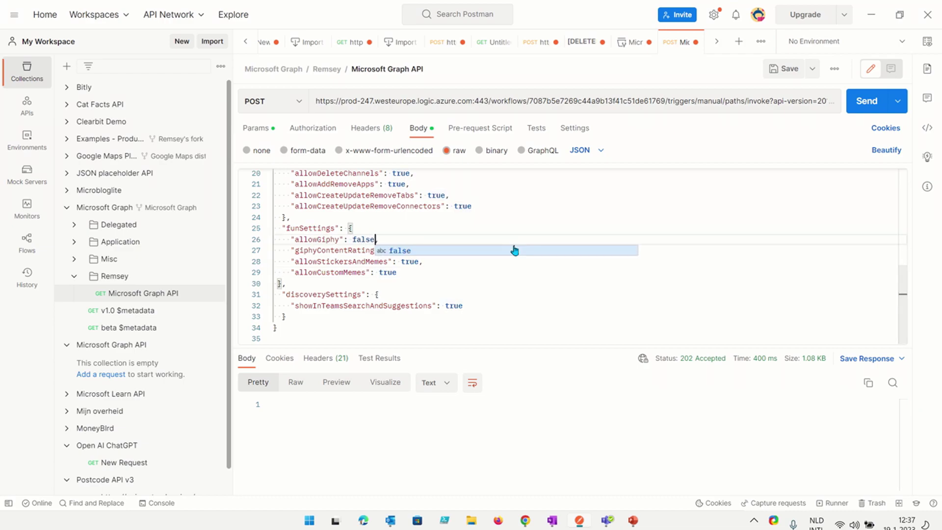
click(414, 283)
double_click(409, 261)
text(false)
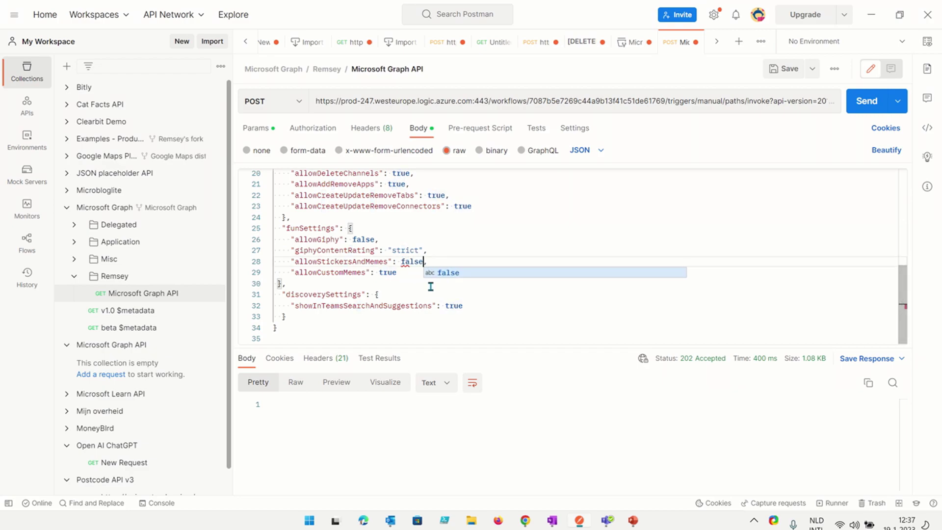
double_click(387, 272)
text(false)
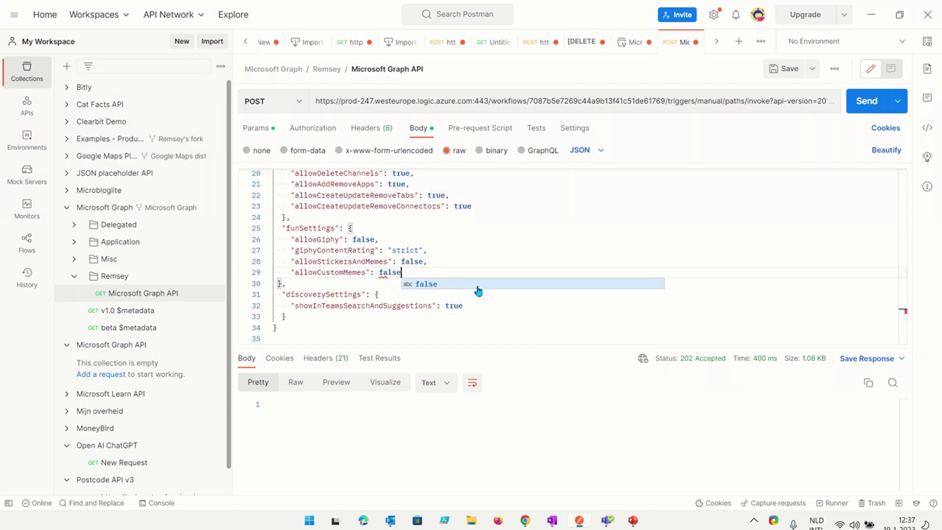
click(601, 221)
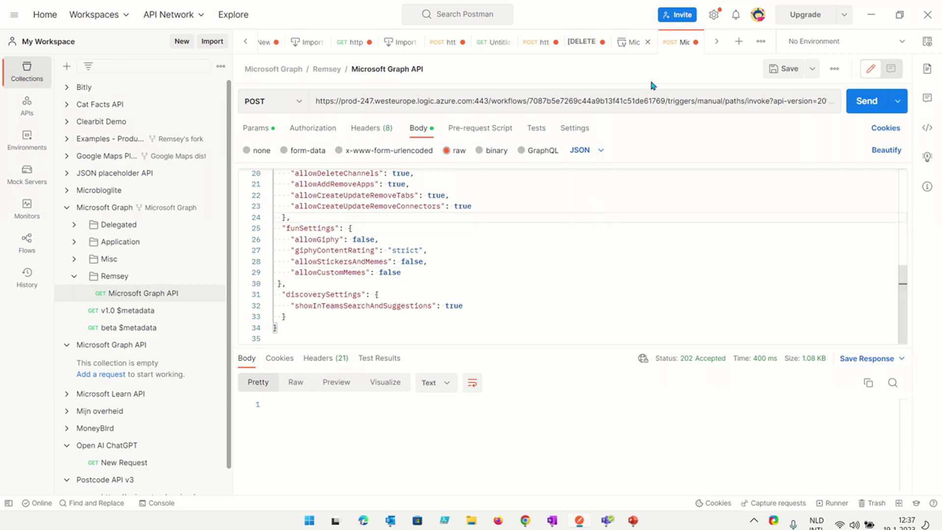
click(525, 520)
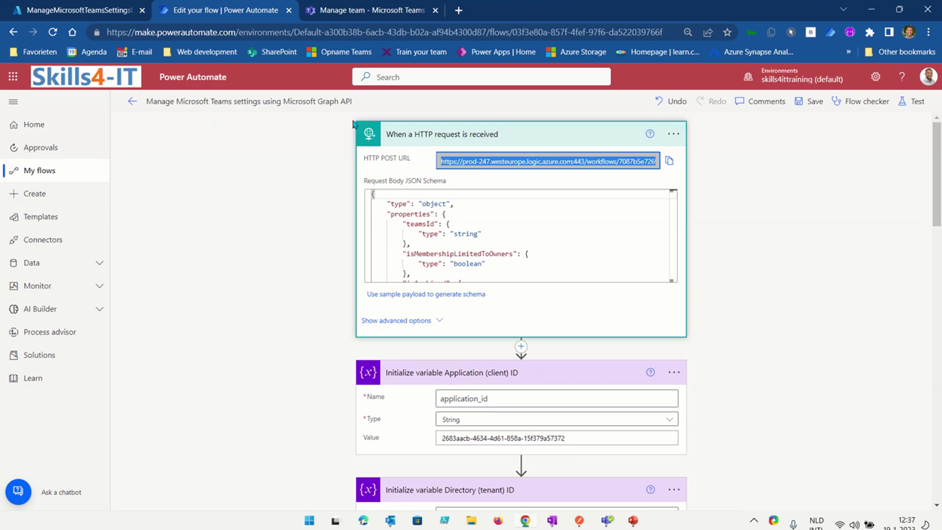
- Arm a manual test run of the flow, then go to Postman to trigger it
click(913, 101)
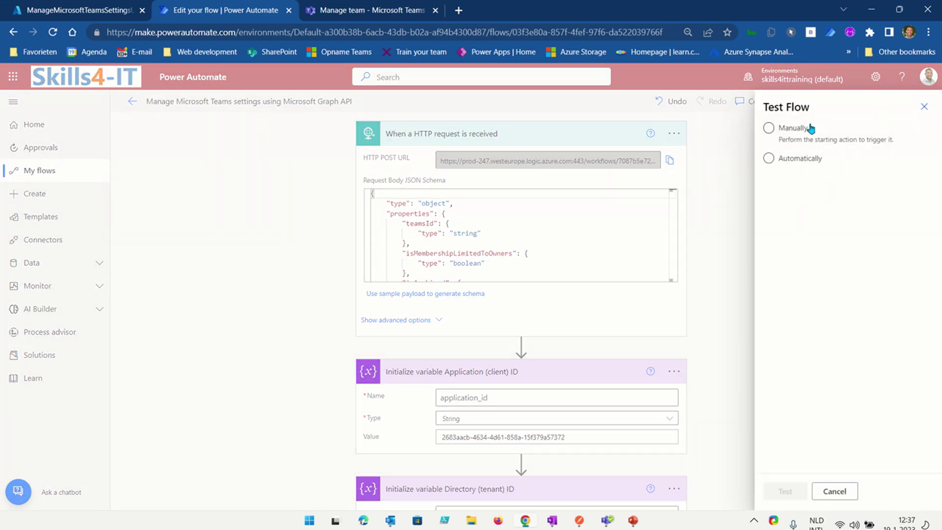
click(809, 128)
click(784, 492)
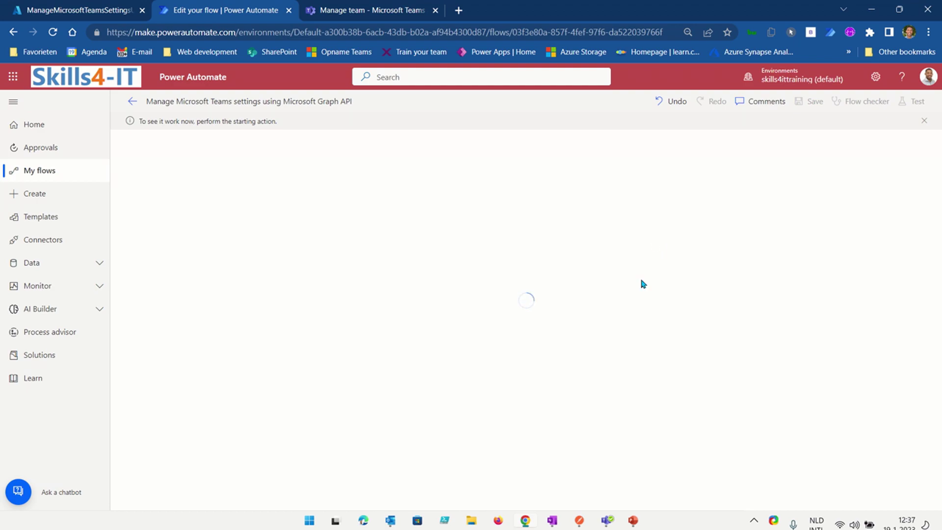
click(574, 521)
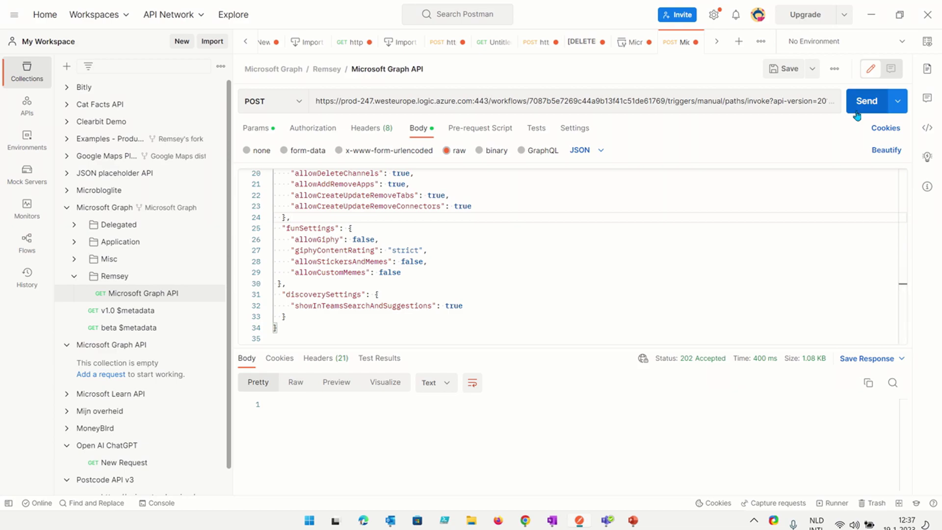
- Leave Postman after the 202 Accepted response and switch to Microsoft Teams
click(607, 521)
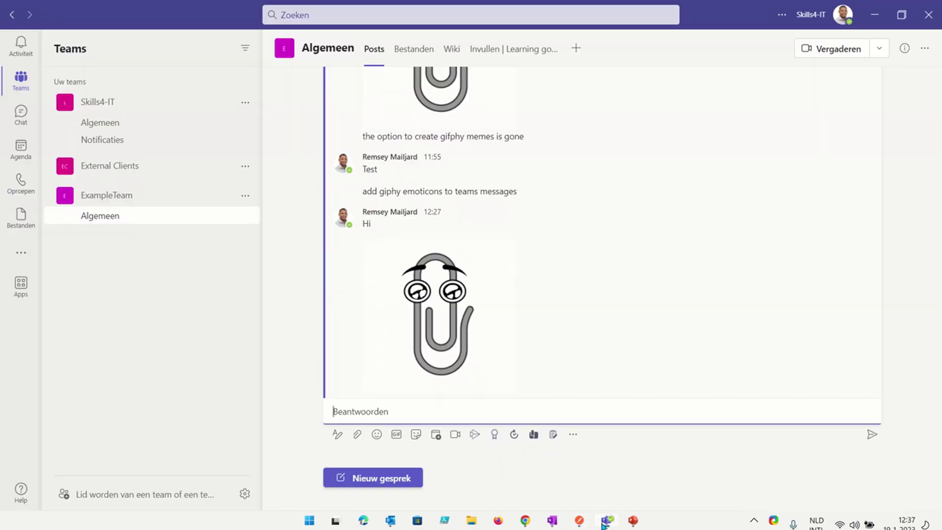
- Check that the Algemeen channel's sticker and meme picker still offers stickers, then return to Postman
click(415, 434)
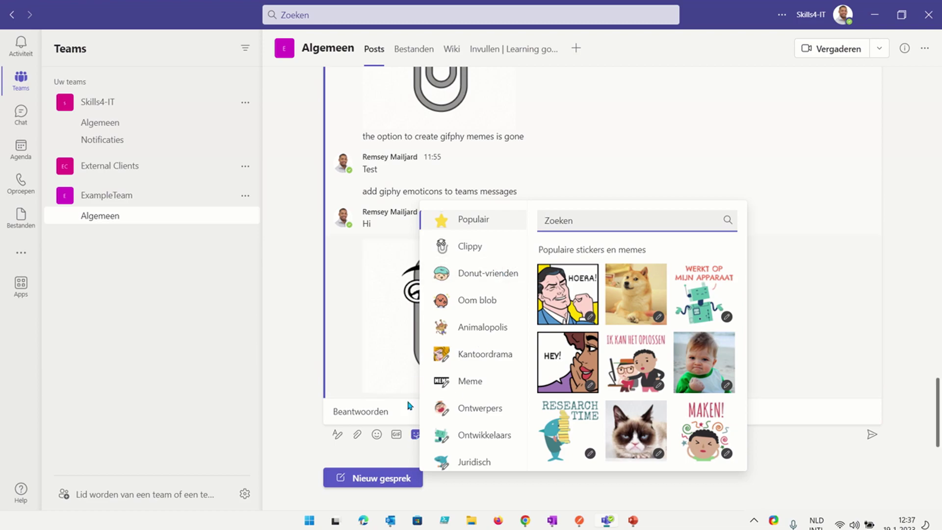
click(390, 405)
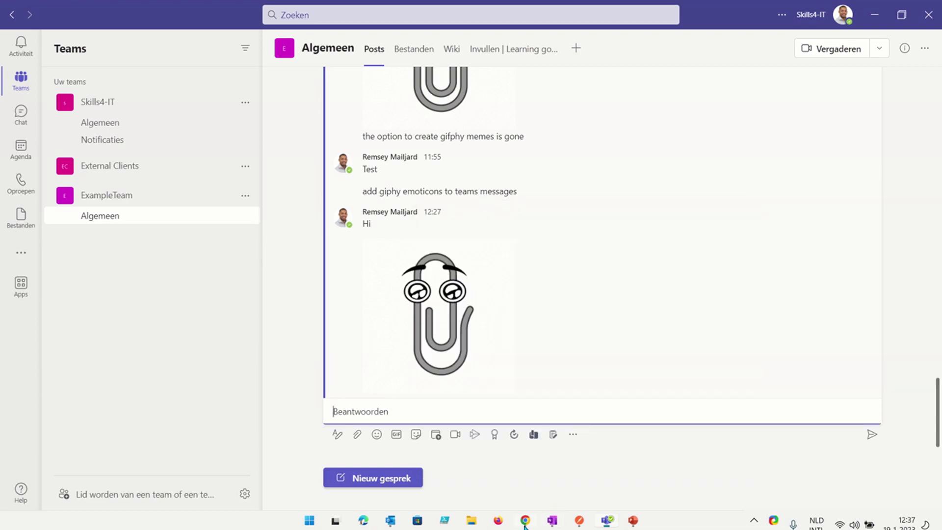
mouse_move(579, 523)
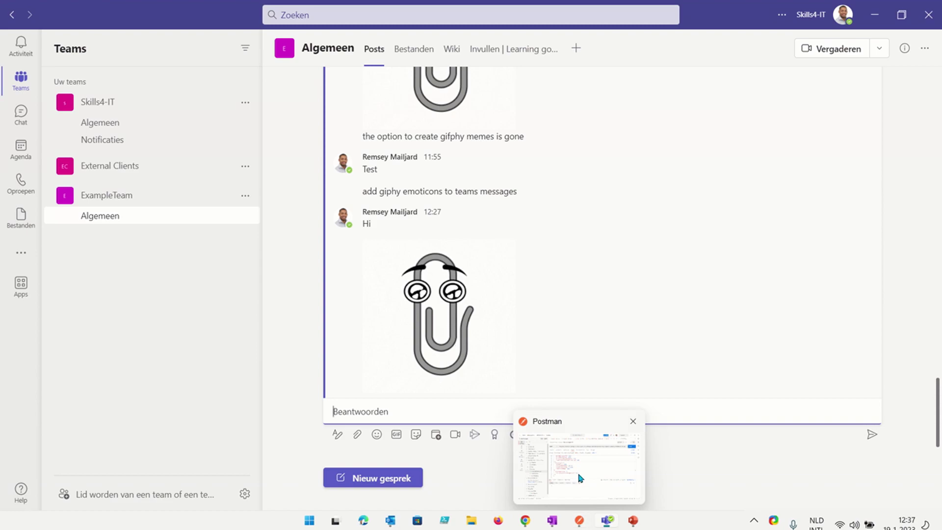
click(577, 471)
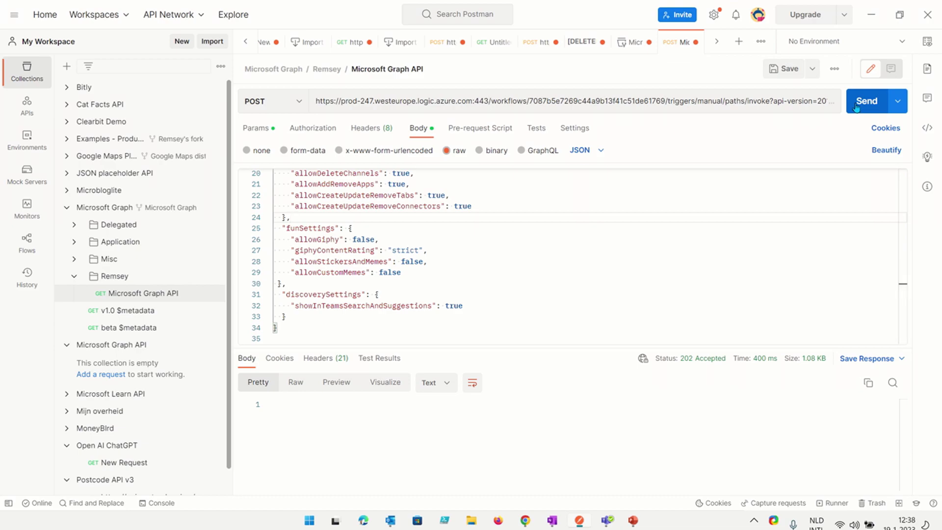
- Send the settings update POST to the flow, then return to Power Automate in the browser
click(856, 107)
click(856, 107)
key(alt+Tab)
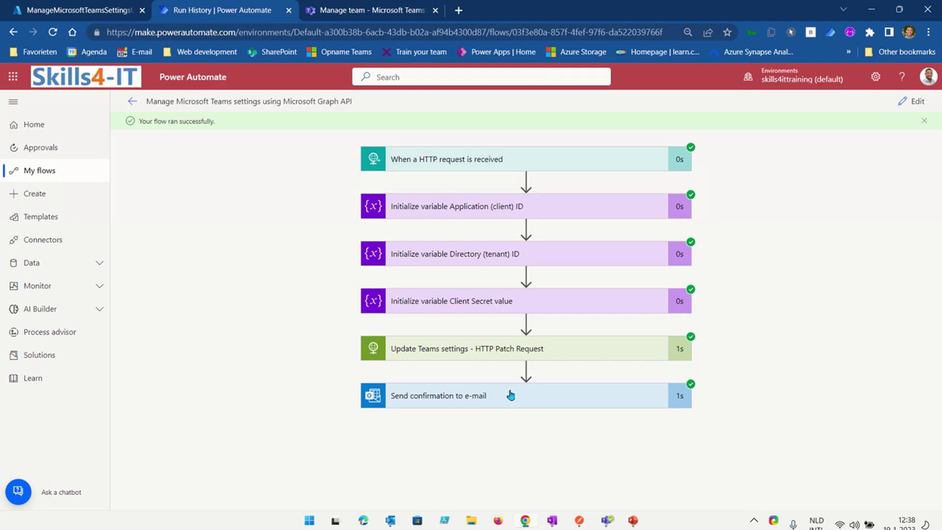
- Check Teams' messaging options, review the successful flow run, and open ExampleTeam's admin center page
click(607, 520)
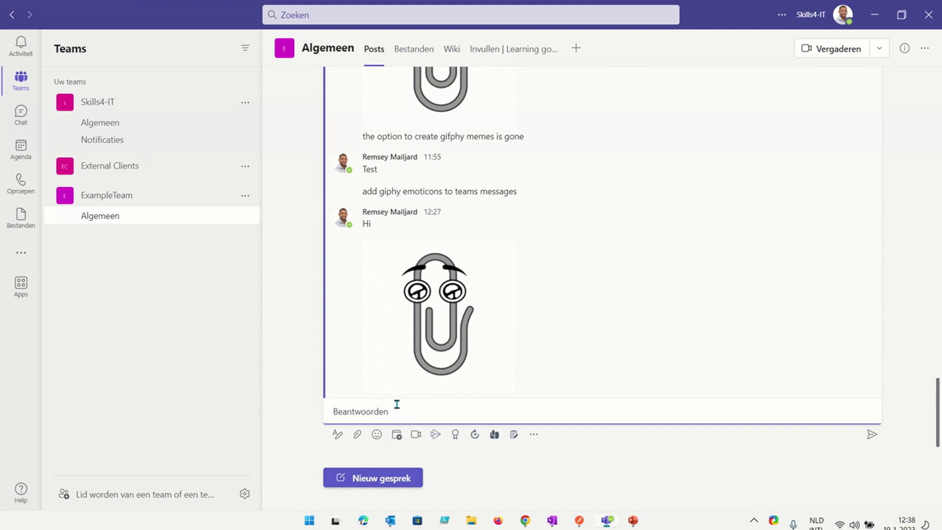
click(525, 520)
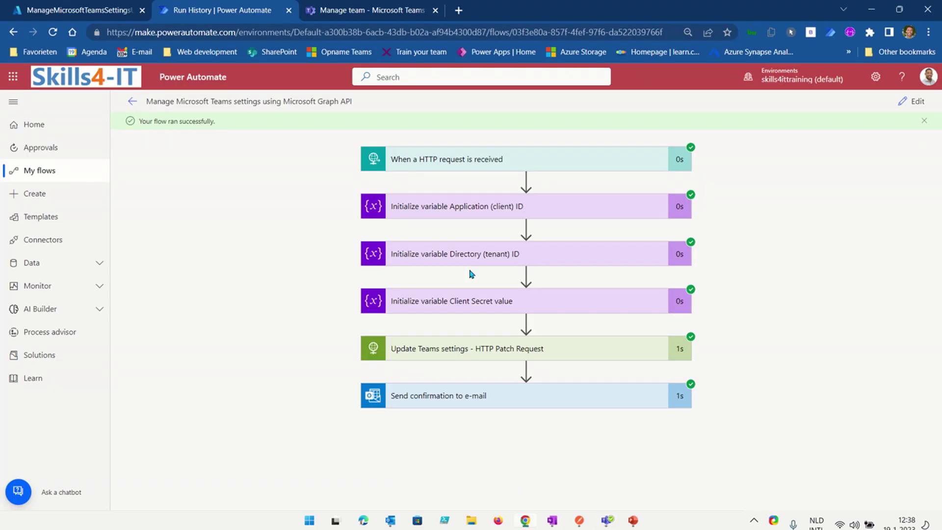
click(363, 15)
click(53, 32)
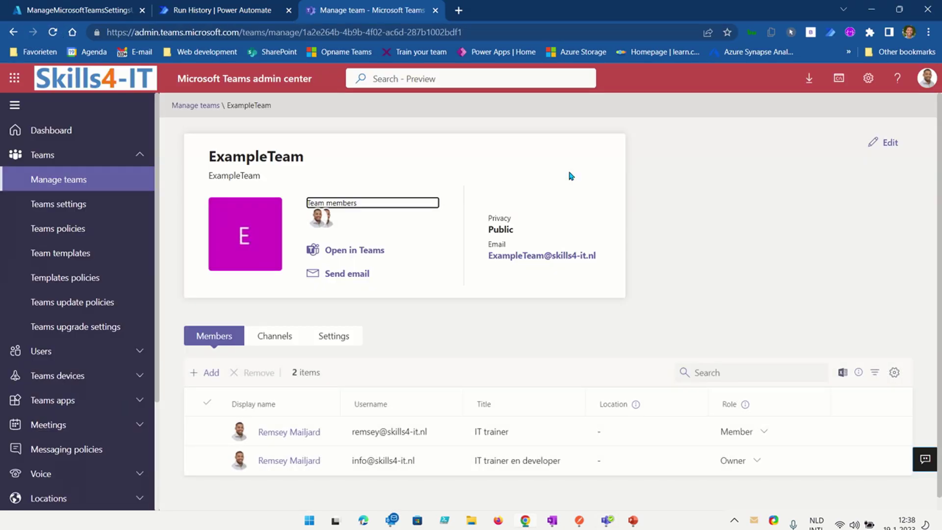
- Open ExampleTeam's Settings and confirm Giphy, Stickers and memes, and Custom memes are Off
click(350, 325)
scroll(591, 309, down, 10)
scroll(592, 310, down, 5)
drag(184, 325, 198, 325)
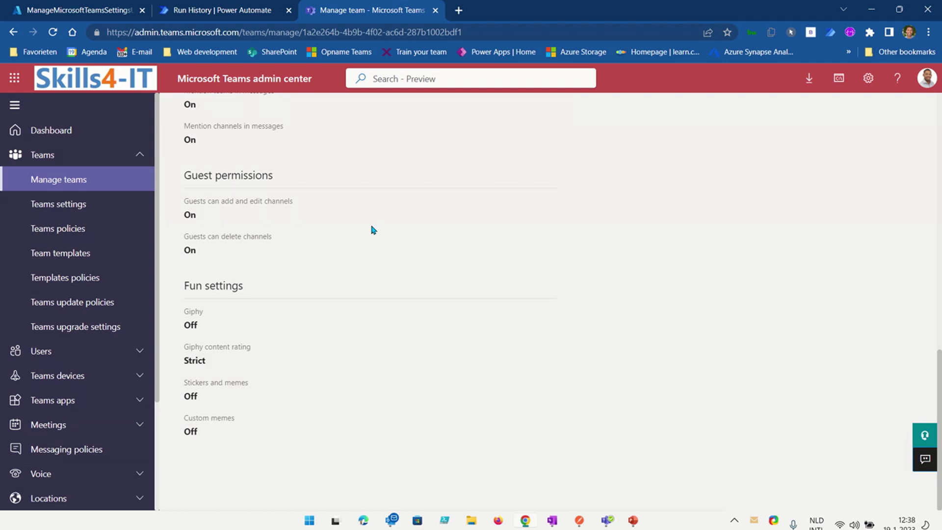
scroll(292, 297, up, 5)
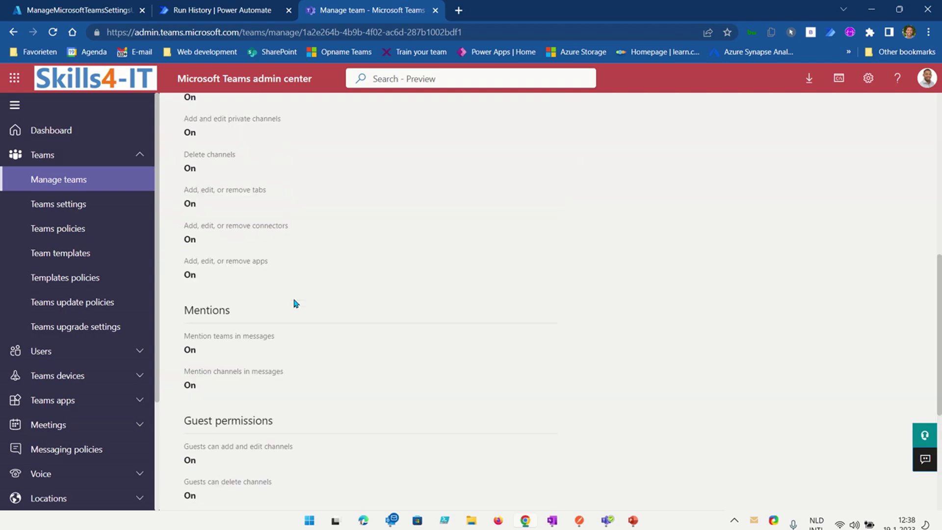
scroll(295, 304, down, 1)
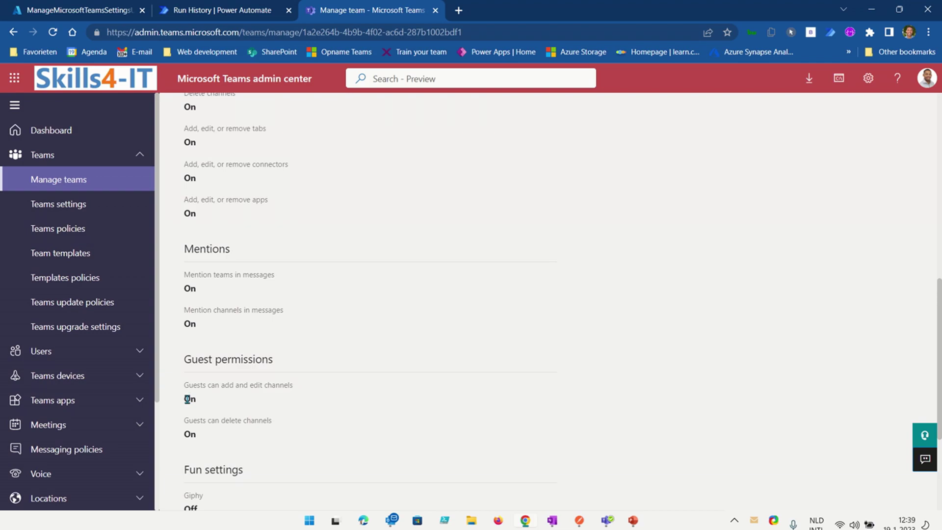
scroll(371, 324, down, 1)
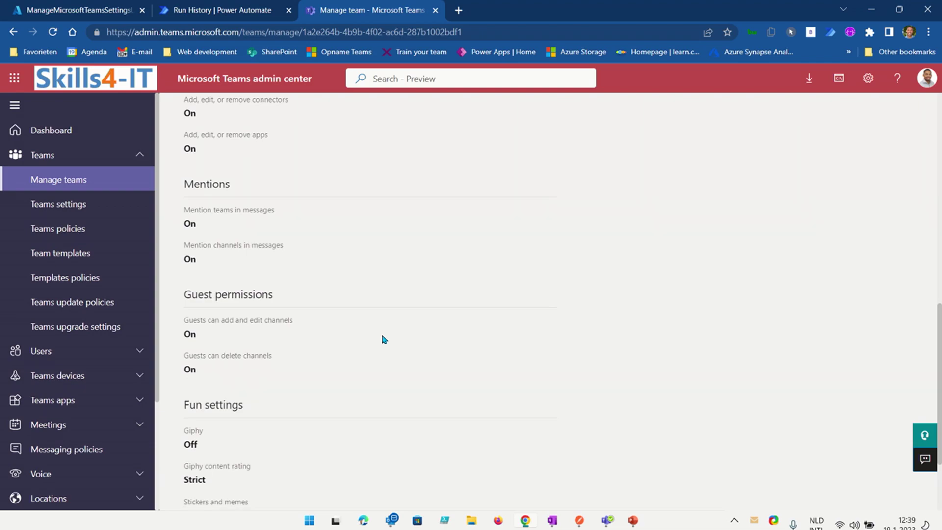
scroll(383, 338, down, 1)
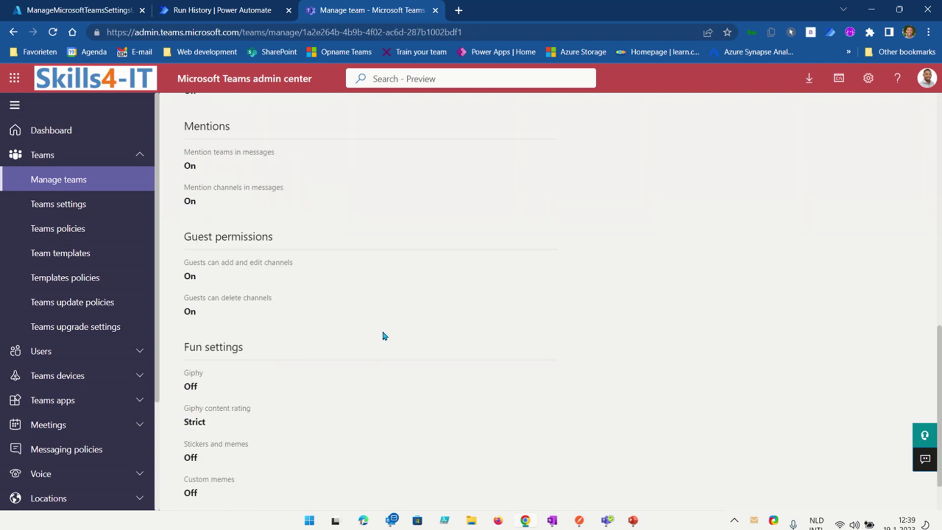